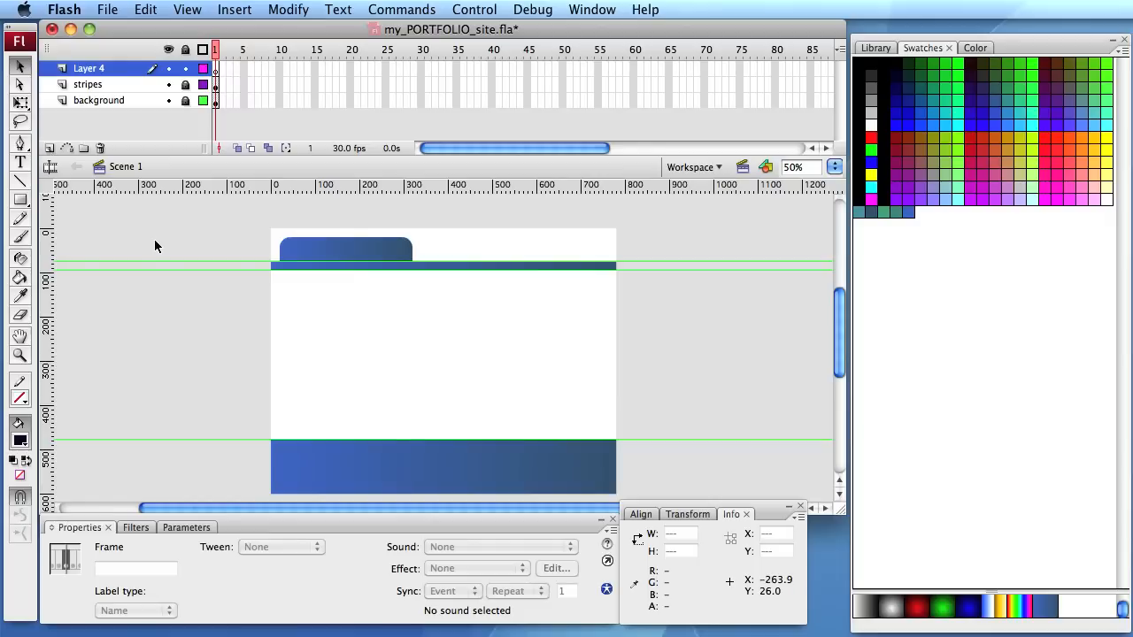
- Set the Text tool to static text in Arial, size 10, dark navy blue, with anti-alias for readability
left_click(21, 165)
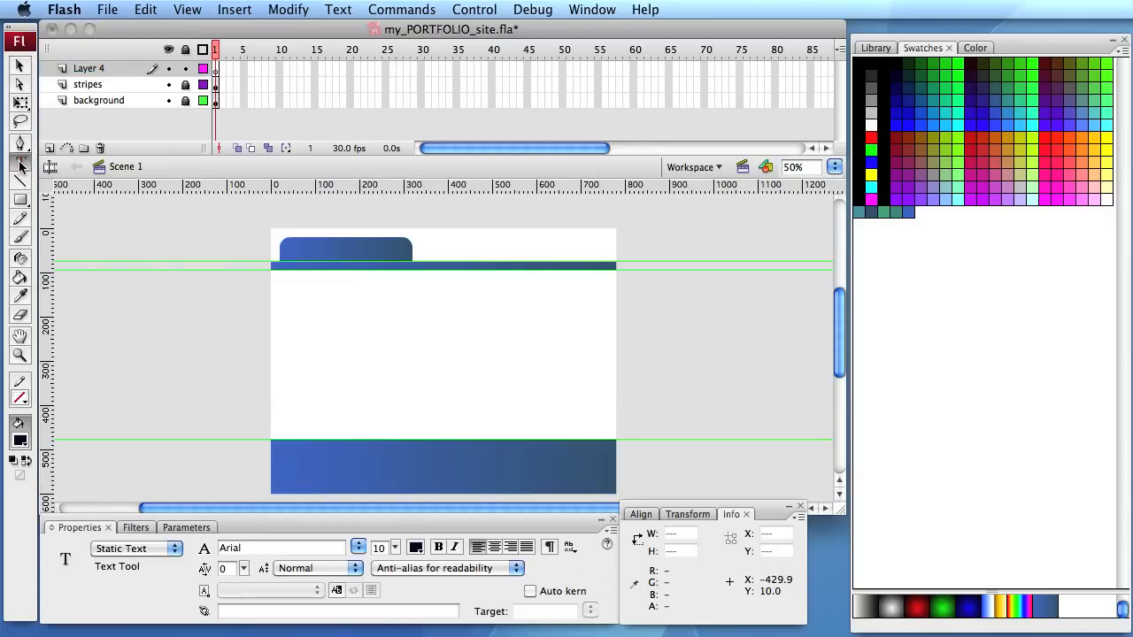
left_click(146, 548)
left_click(165, 547)
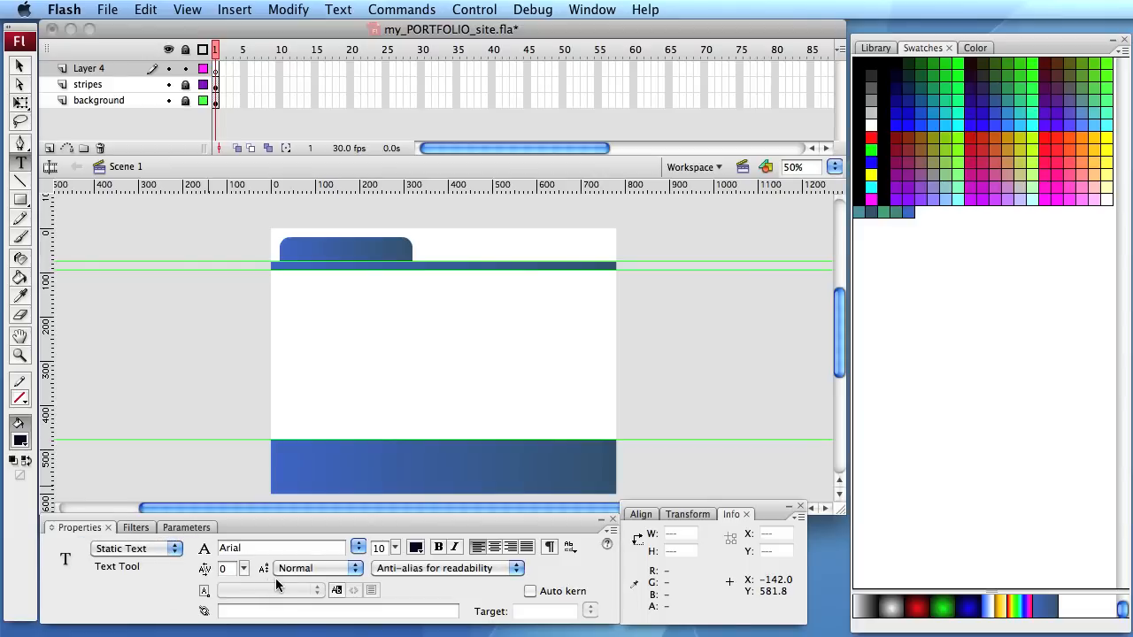
left_click(380, 547)
type("1")
left_click(415, 547)
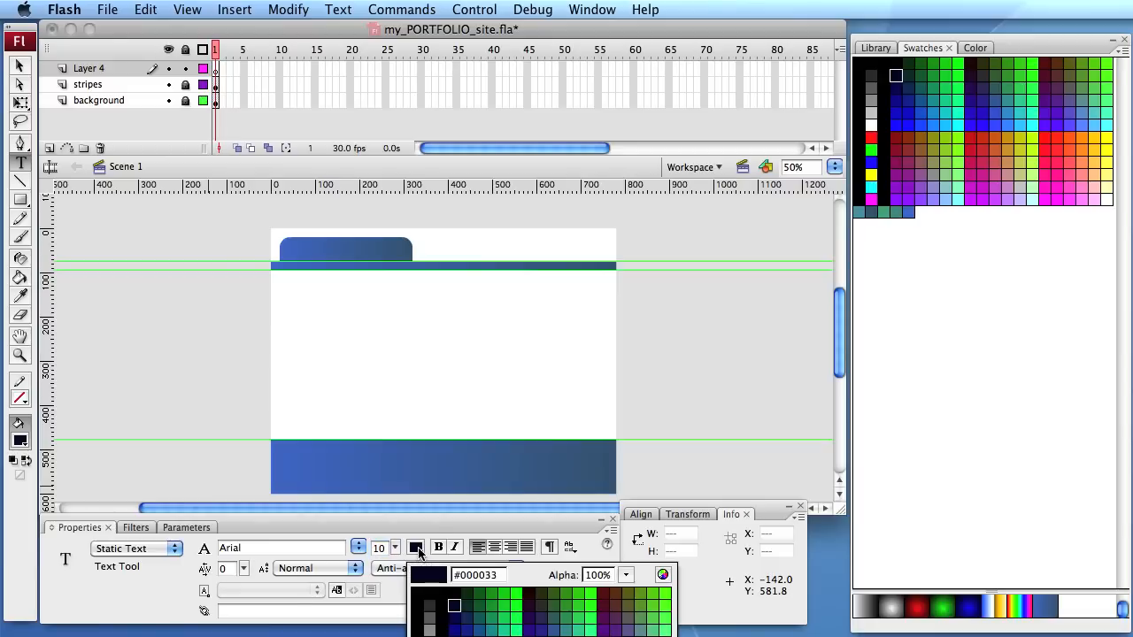
left_click(455, 612)
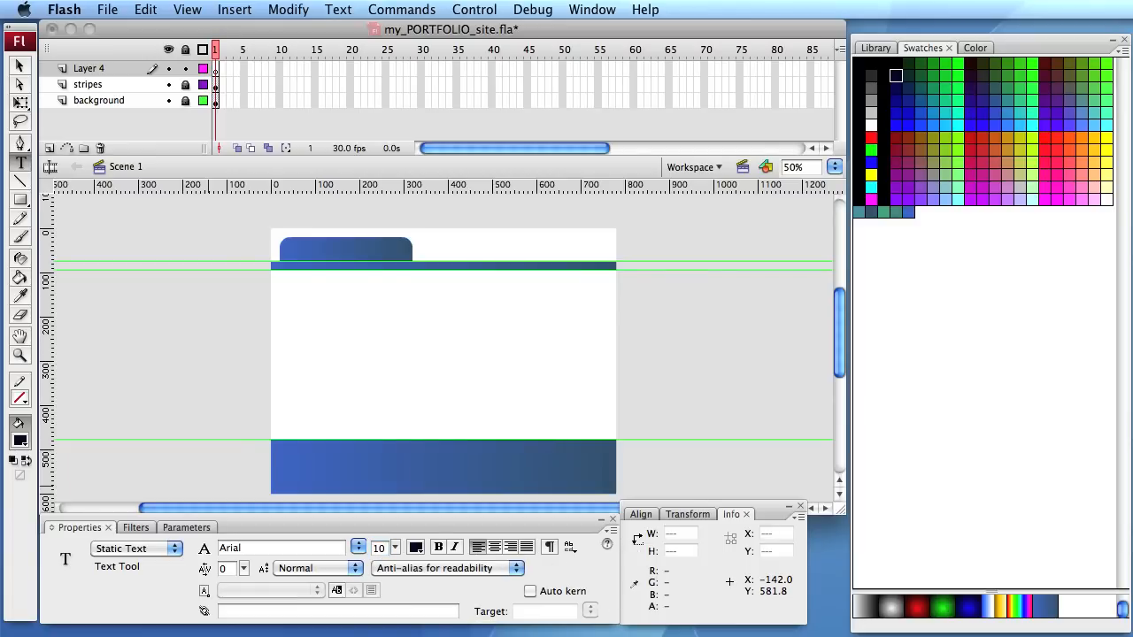
left_click(456, 567)
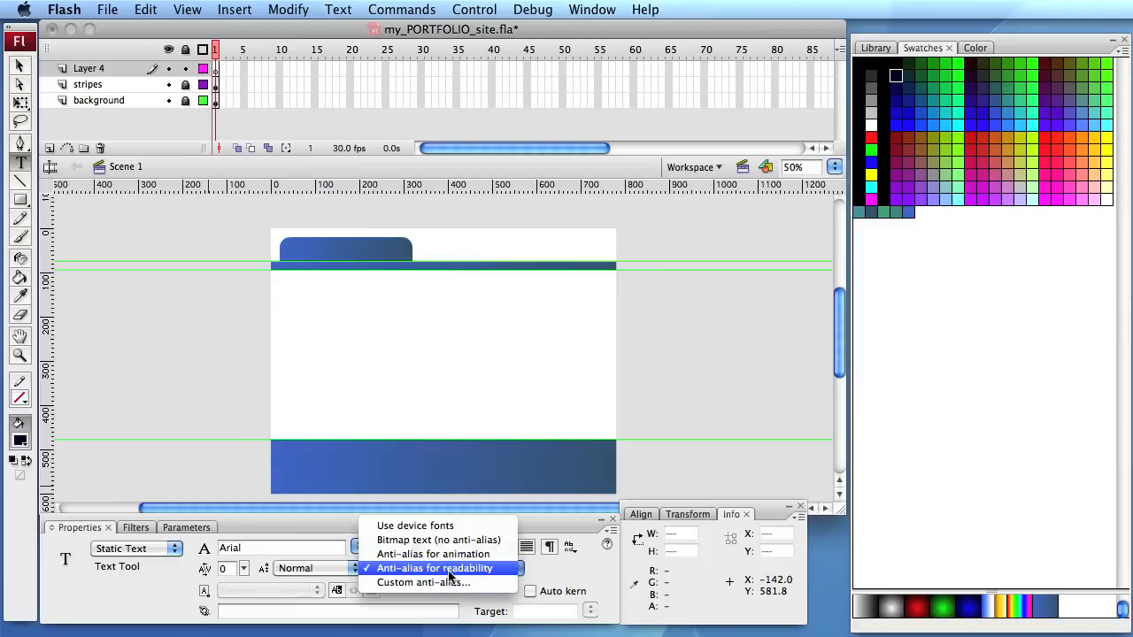
left_click(456, 571)
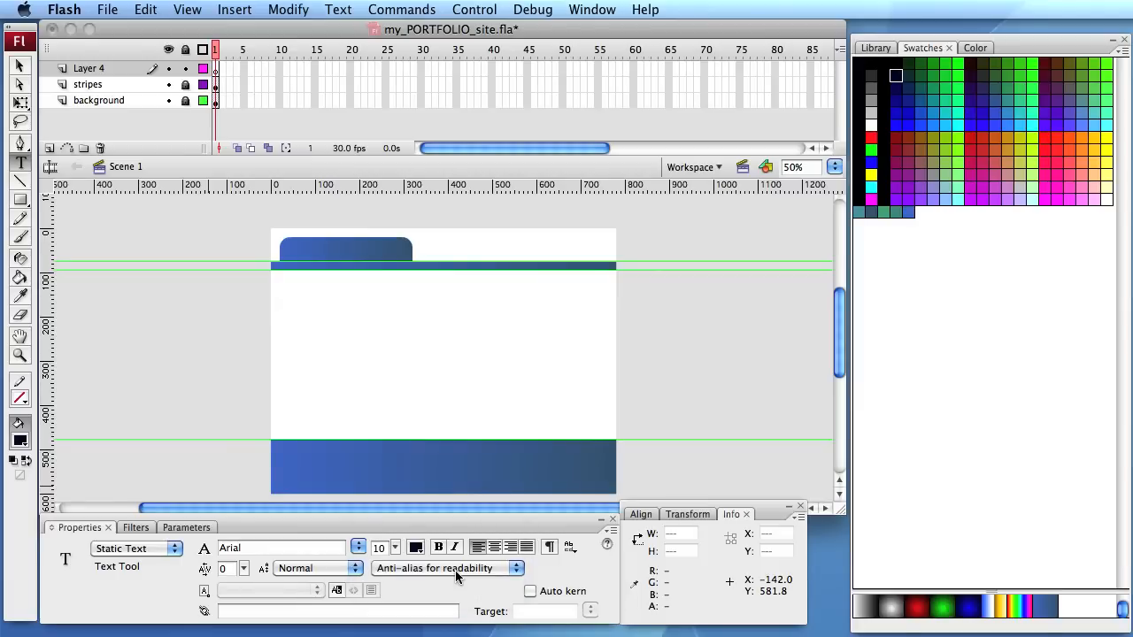
- Rename Layer 4 as text and select its first frame
double_click(89, 69)
type("tel")
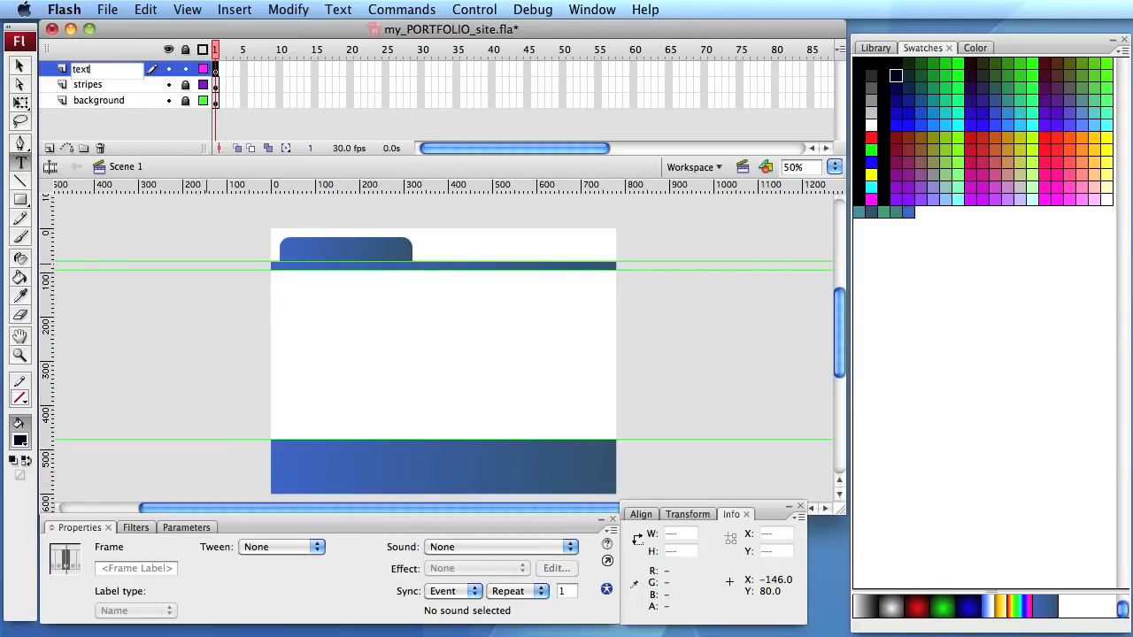
left_click(216, 72)
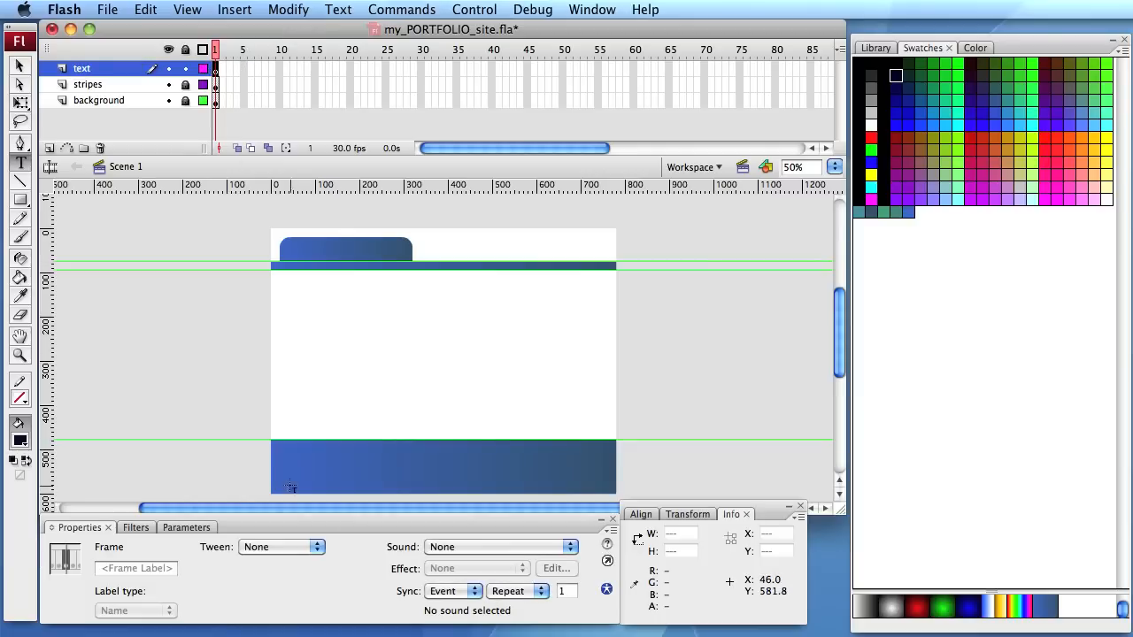
- Add the line "©2012 Your Name. Charlie Chaplin material in the Public Domain" as text on the blue footer stripe
key("super+equal")
key("super+equal")
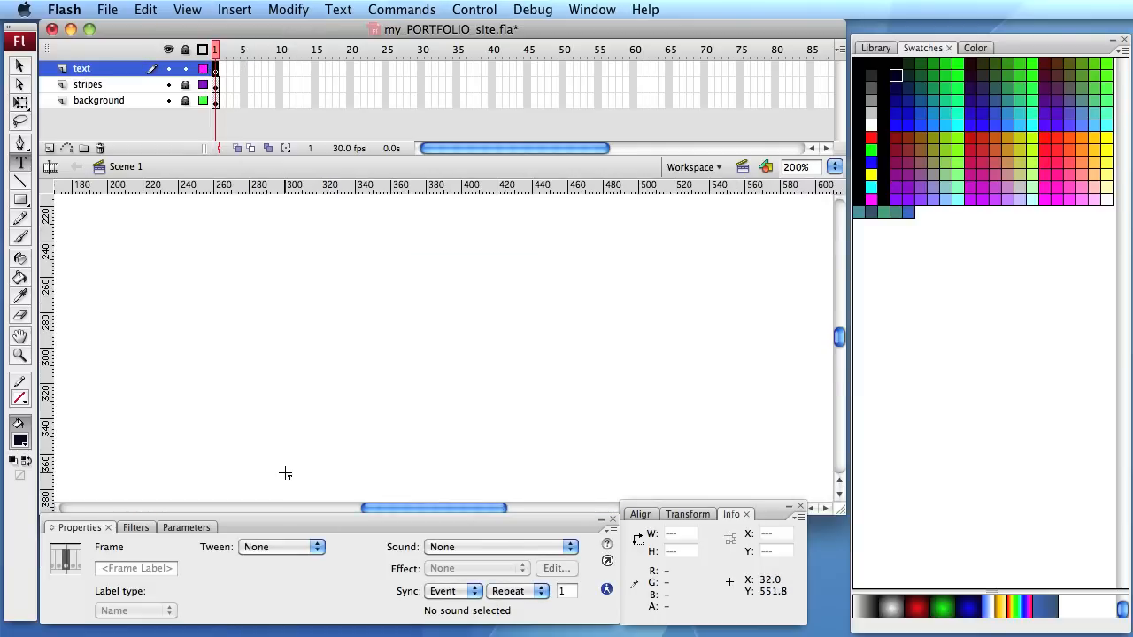
left_click_drag(286, 471, 438, 217)
left_click_drag(419, 293, 496, 149)
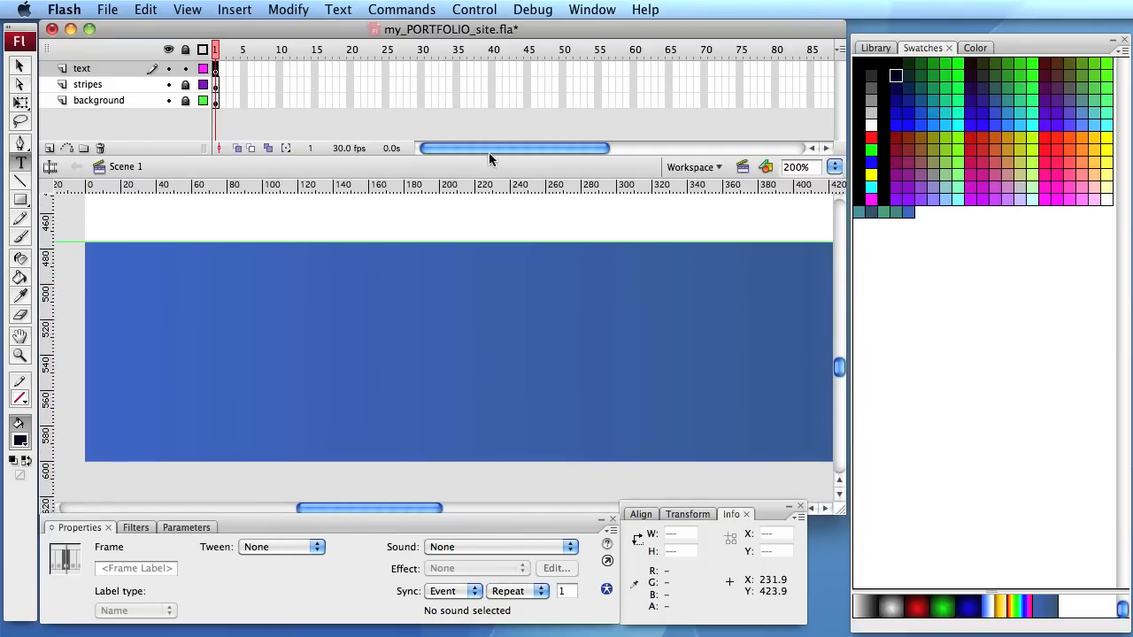
key("super+minus")
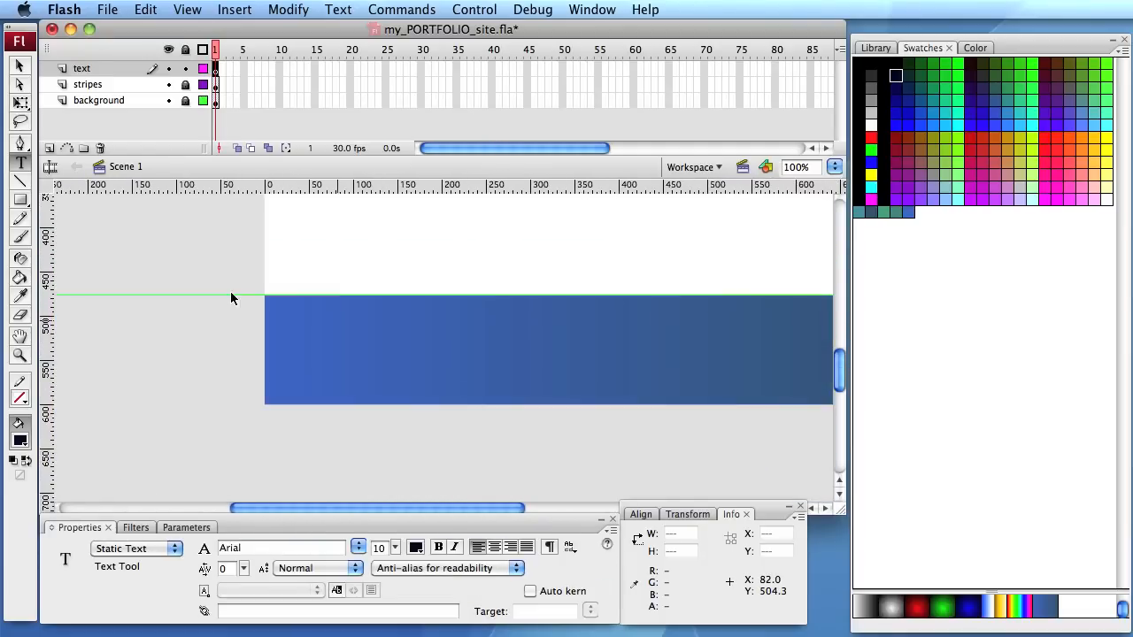
left_click(291, 375)
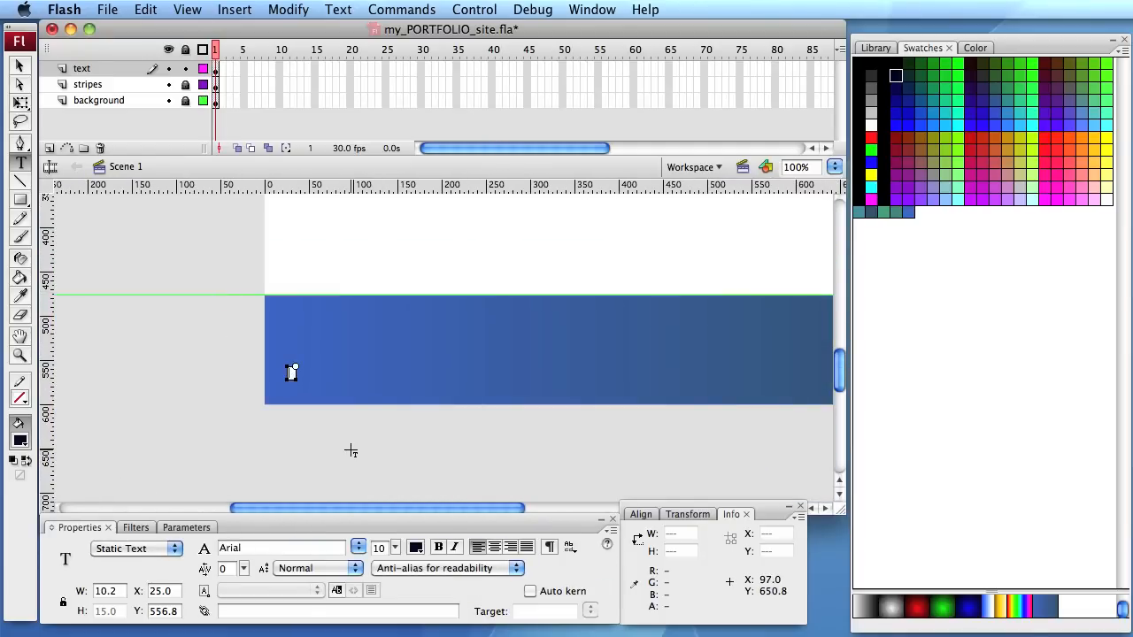
type("©2012 Your Name. Char")
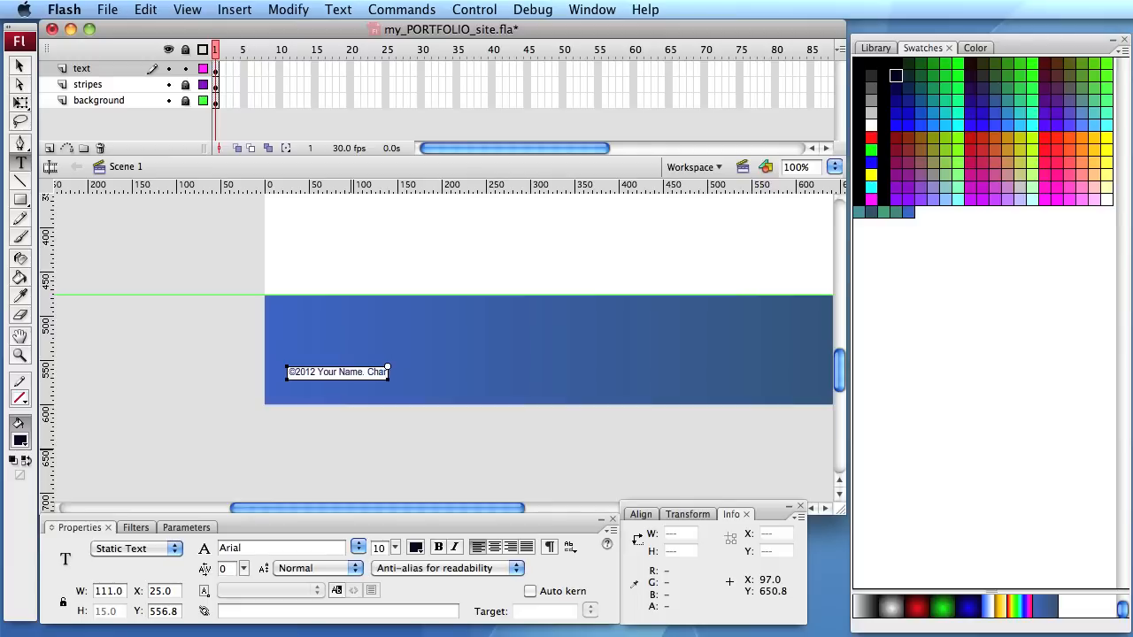
type("lie Chaplin")
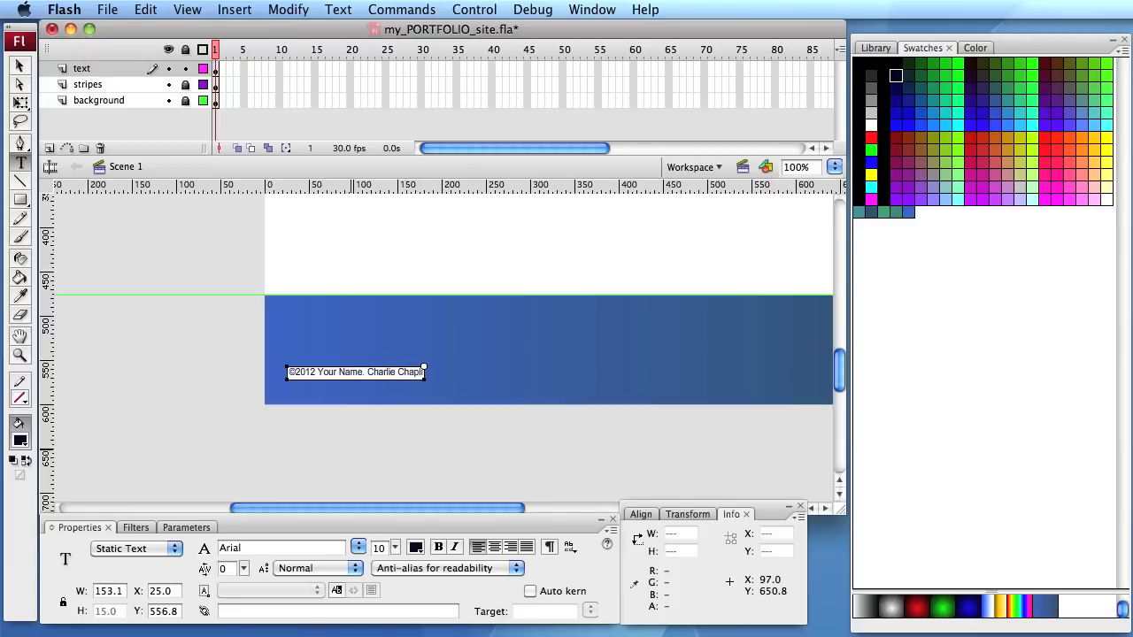
type(" material in")
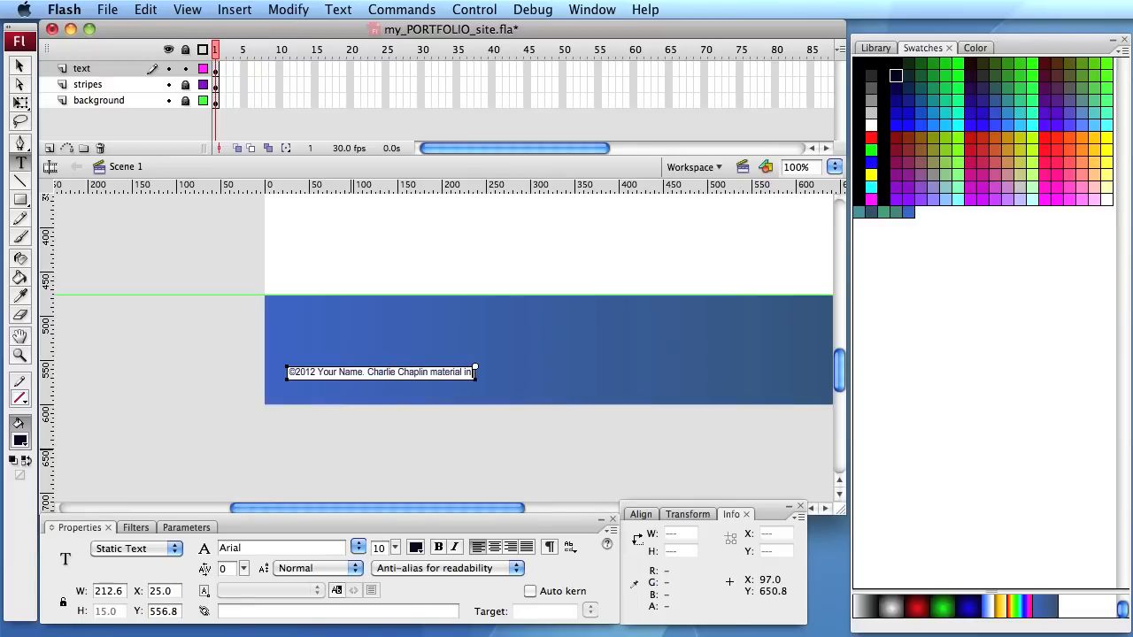
type(" the Public")
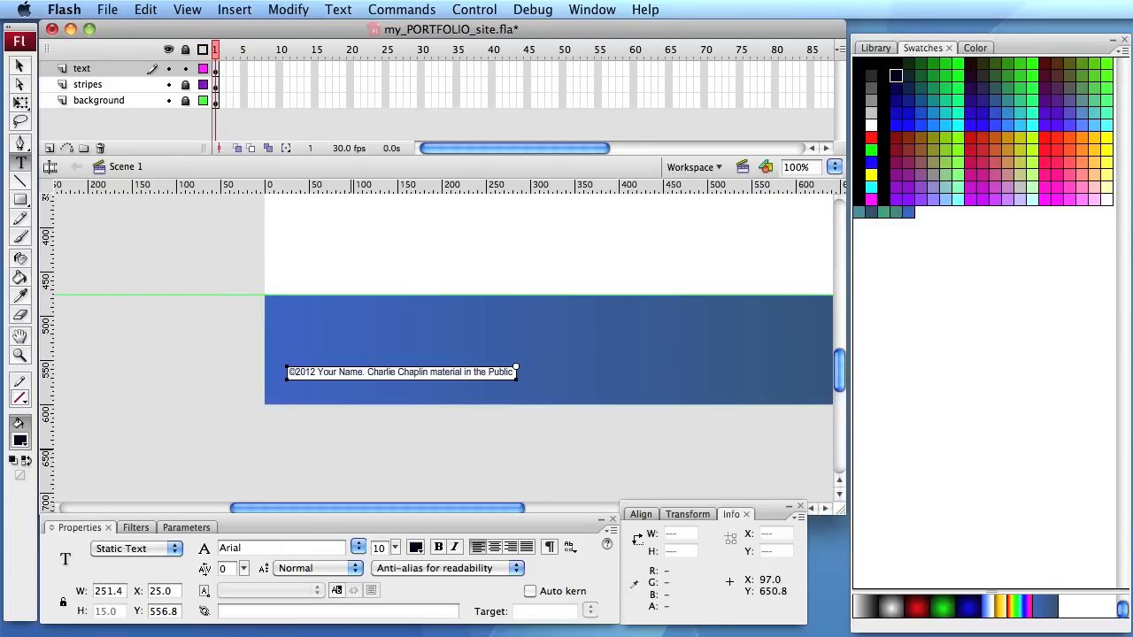
type(" Domain")
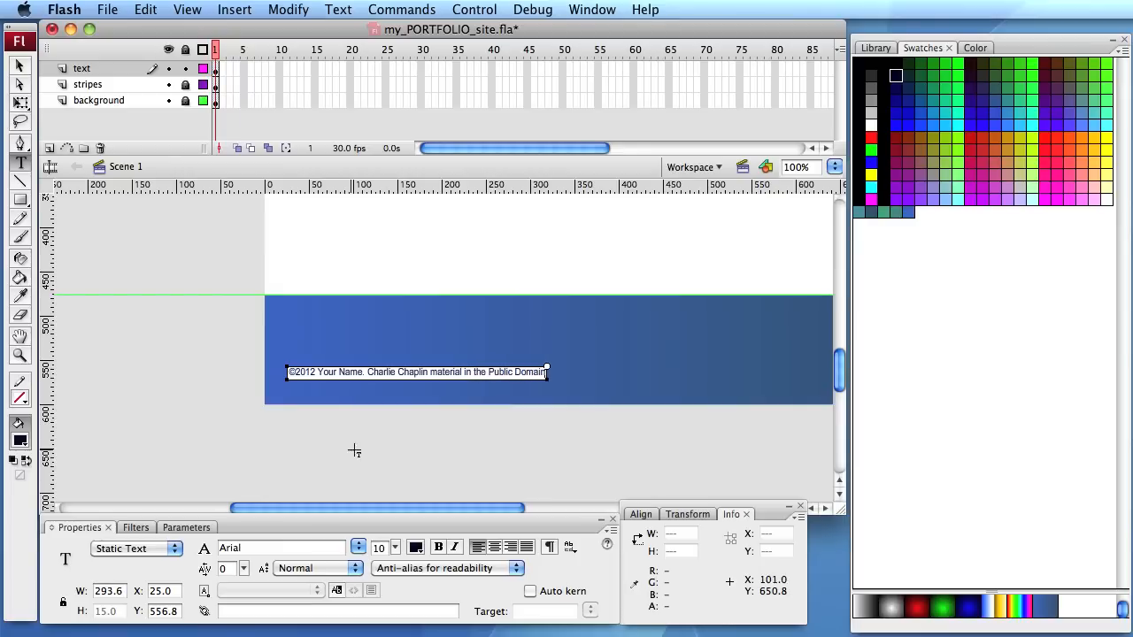
double_click(380, 372)
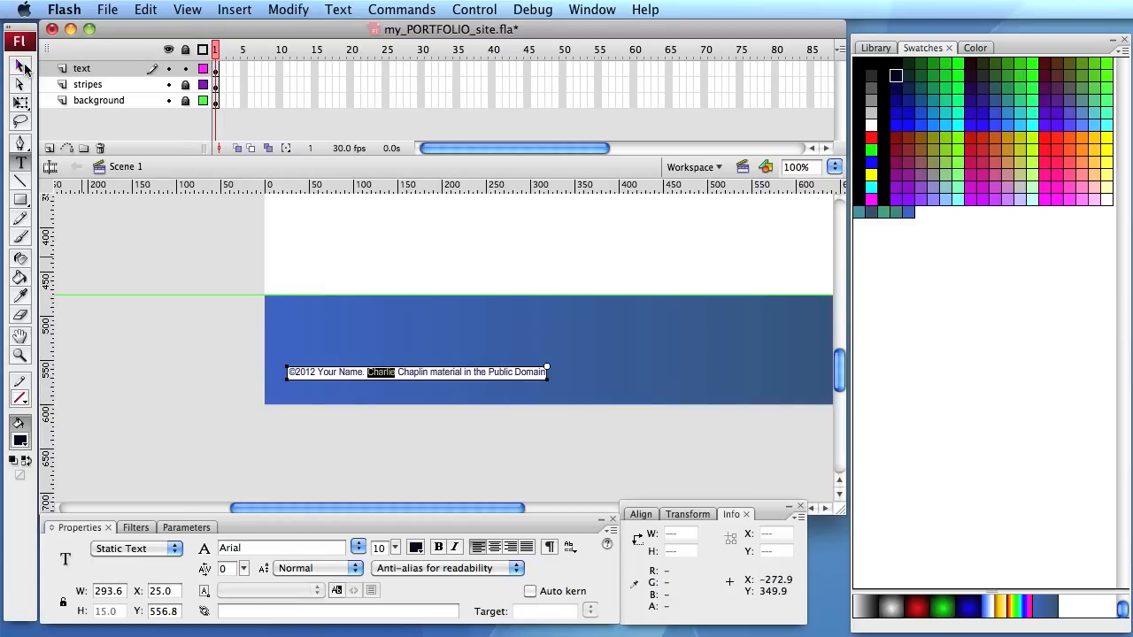
- Move the copyright line into the footer's lower-left corner, to about X 12 and Y 575.7
left_click(24, 69)
left_click_drag(384, 375, 366, 386)
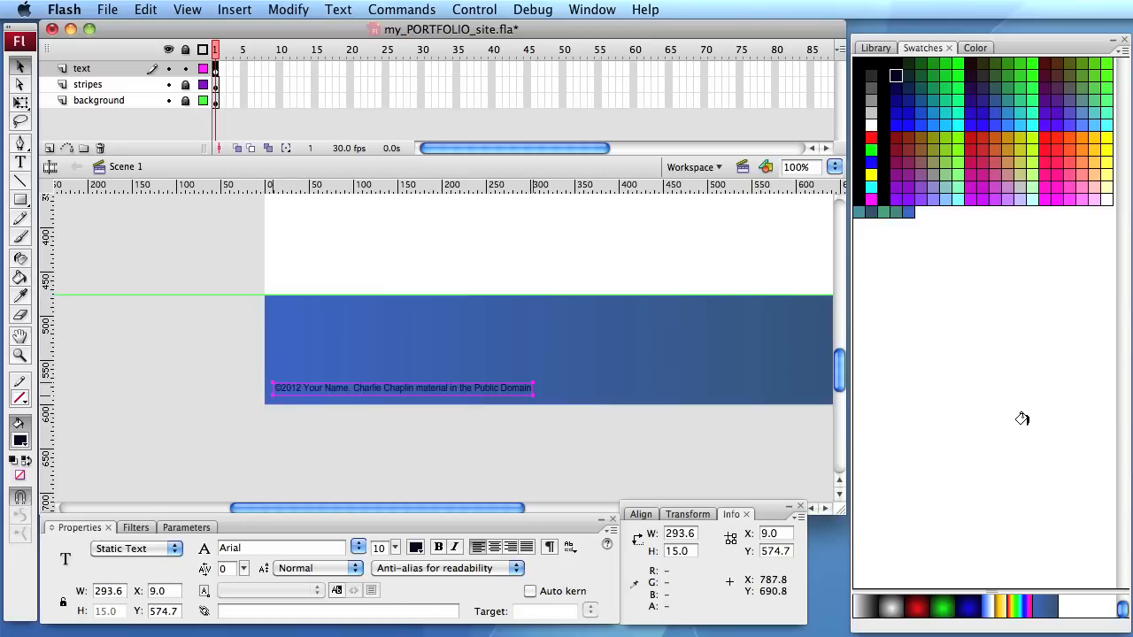
key("Right")
key("Right")
key("Right")
key("Down")
key("Up")
key("Down")
key("Left")
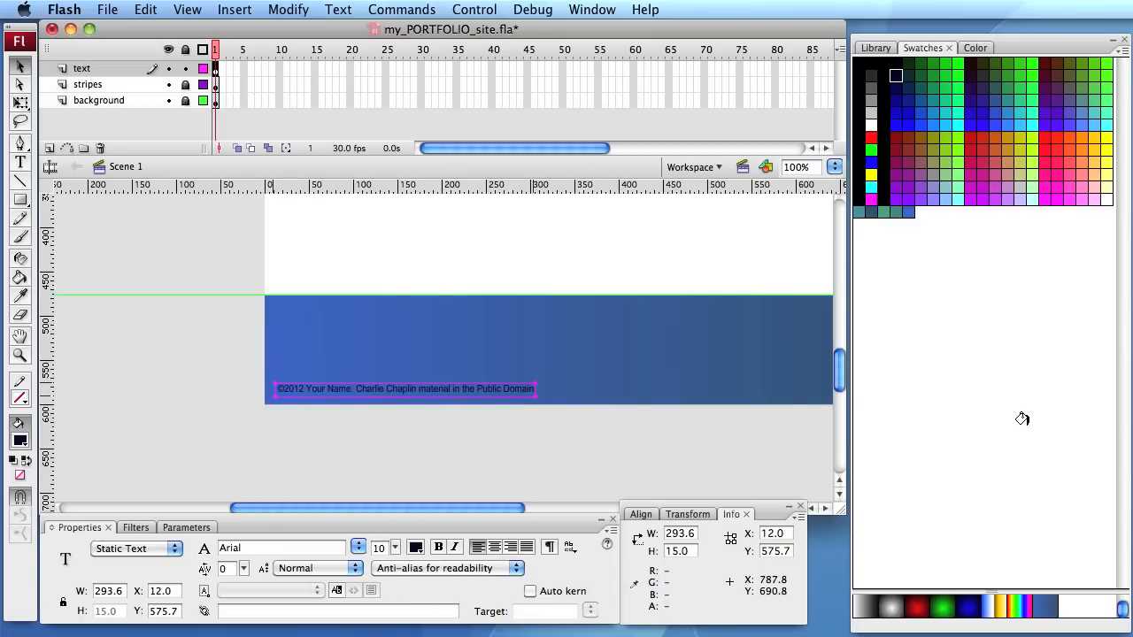
- Set the text size to 12 and the paragraph alignment to right
scroll(379, 224, "up", 10)
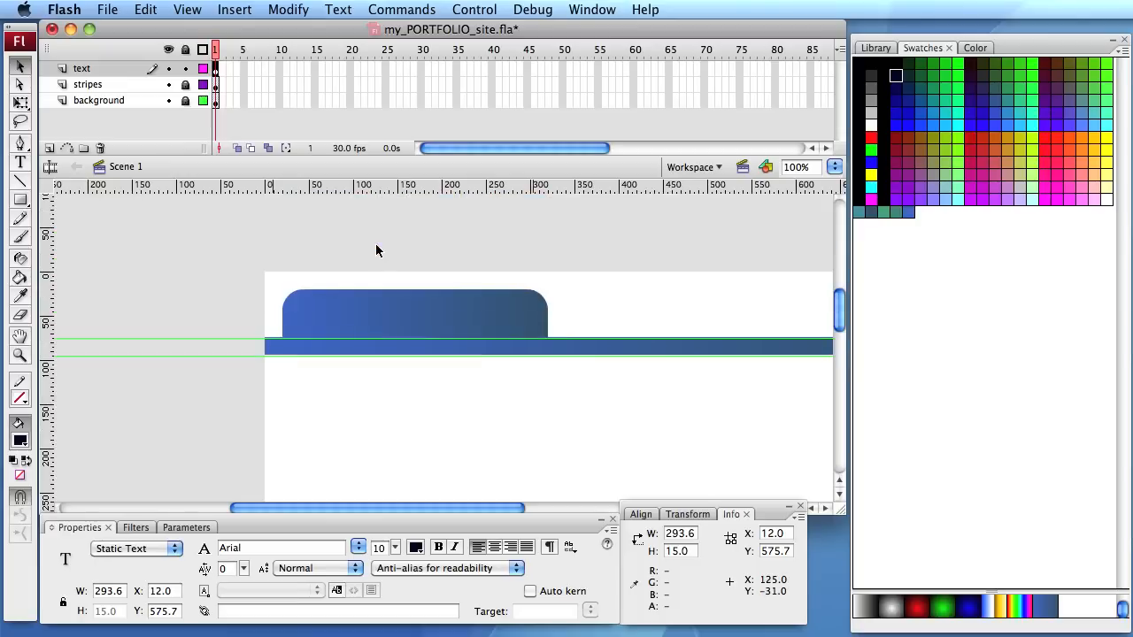
left_click(20, 336)
left_click_drag(463, 445, 313, 438)
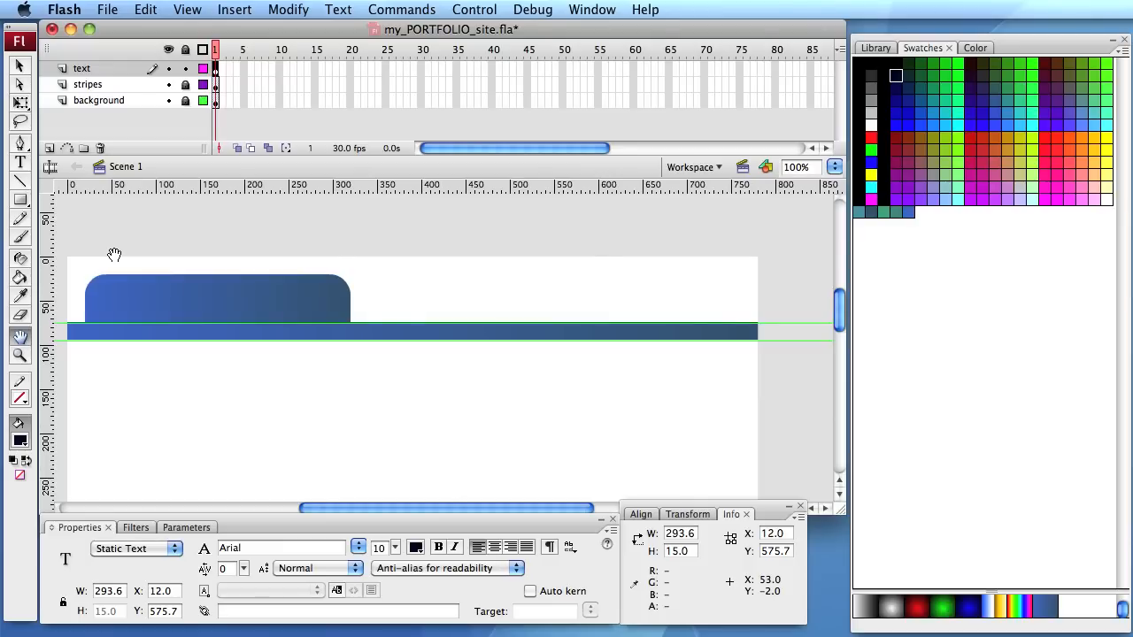
left_click(382, 548)
type("1")
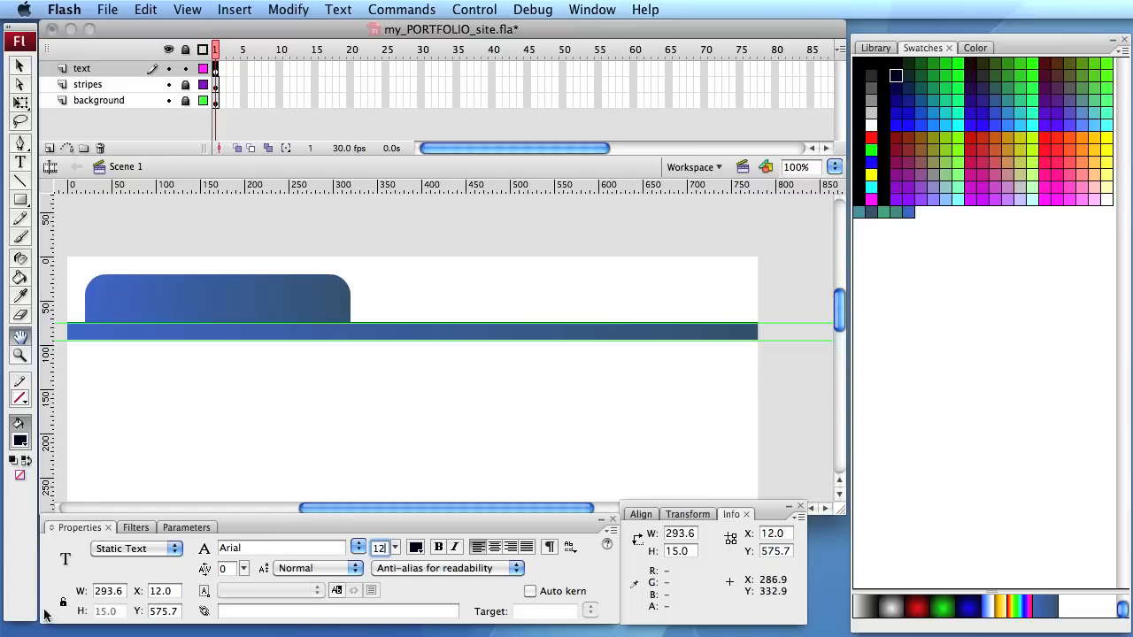
left_click_drag(243, 568, 246, 569)
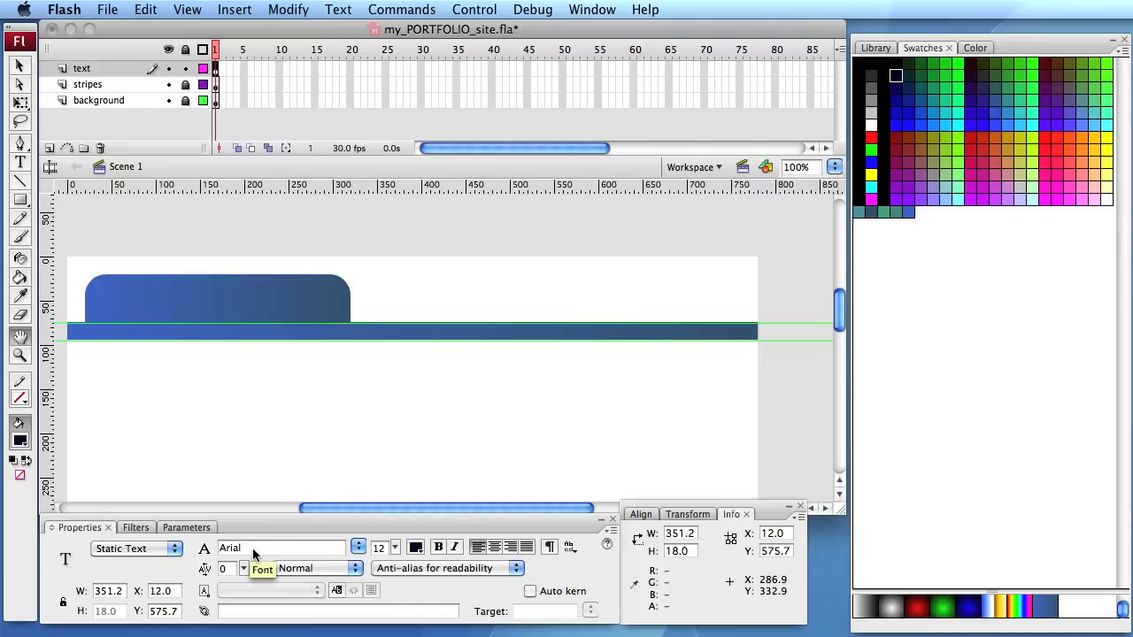
left_click(511, 547)
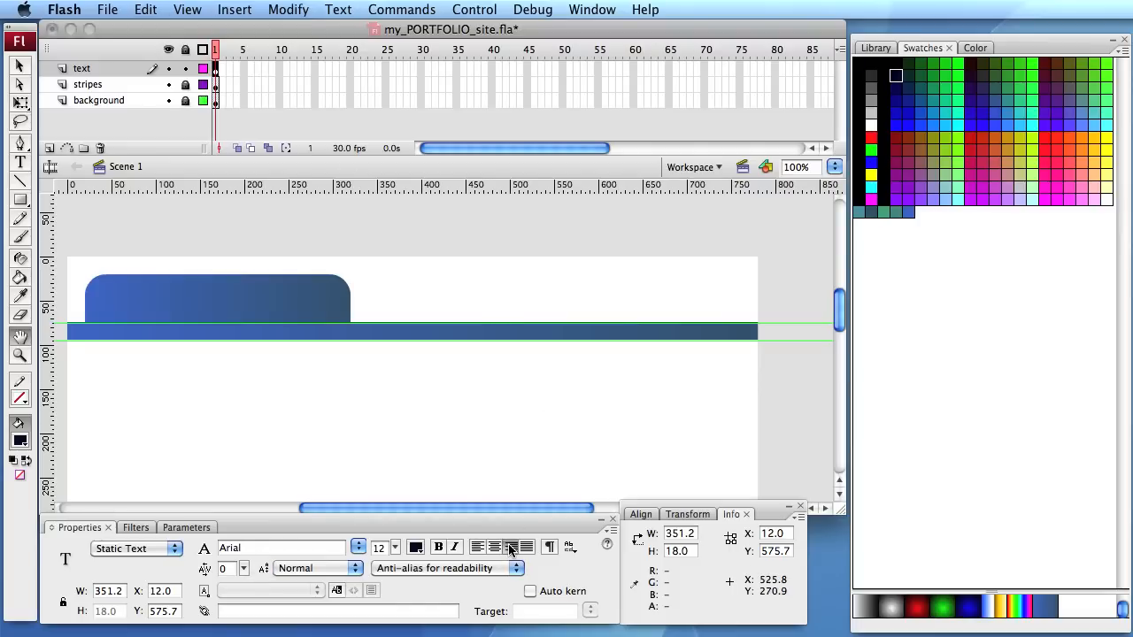
- Create a text field about 355 px wide in the white area below the header stripe, reading "Charlie Chaplin Website"
left_click(22, 162)
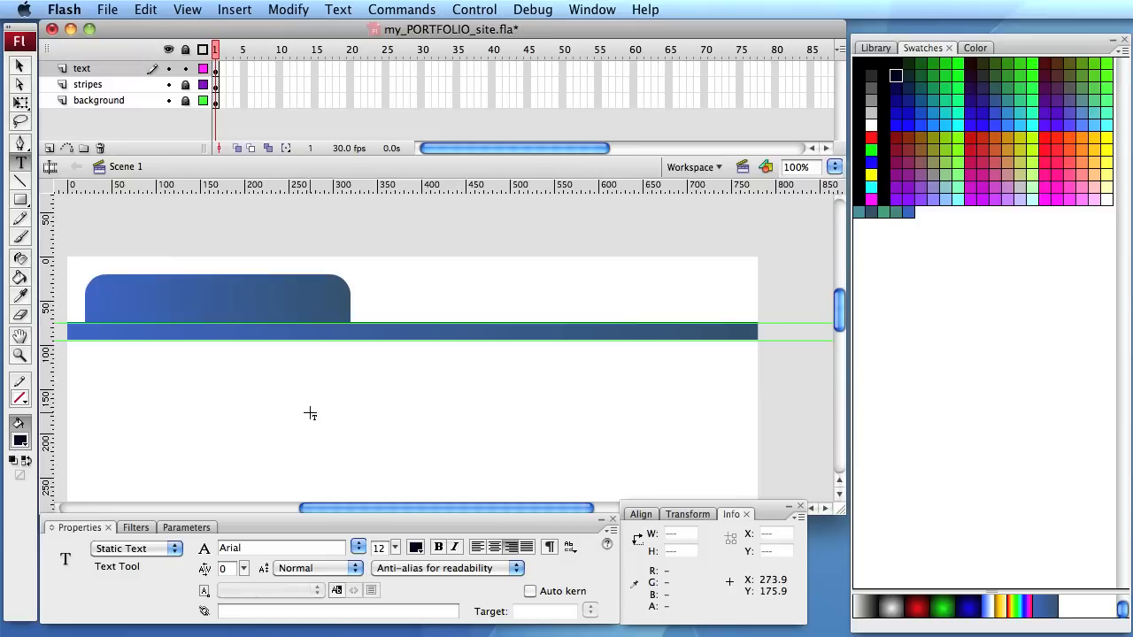
key("p")
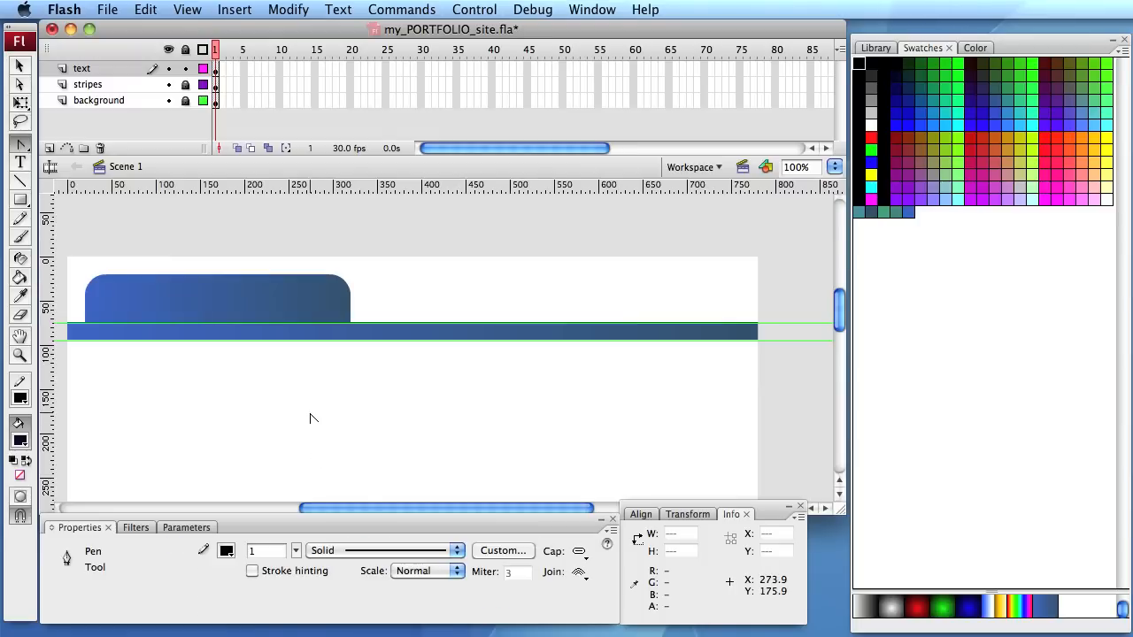
key("a")
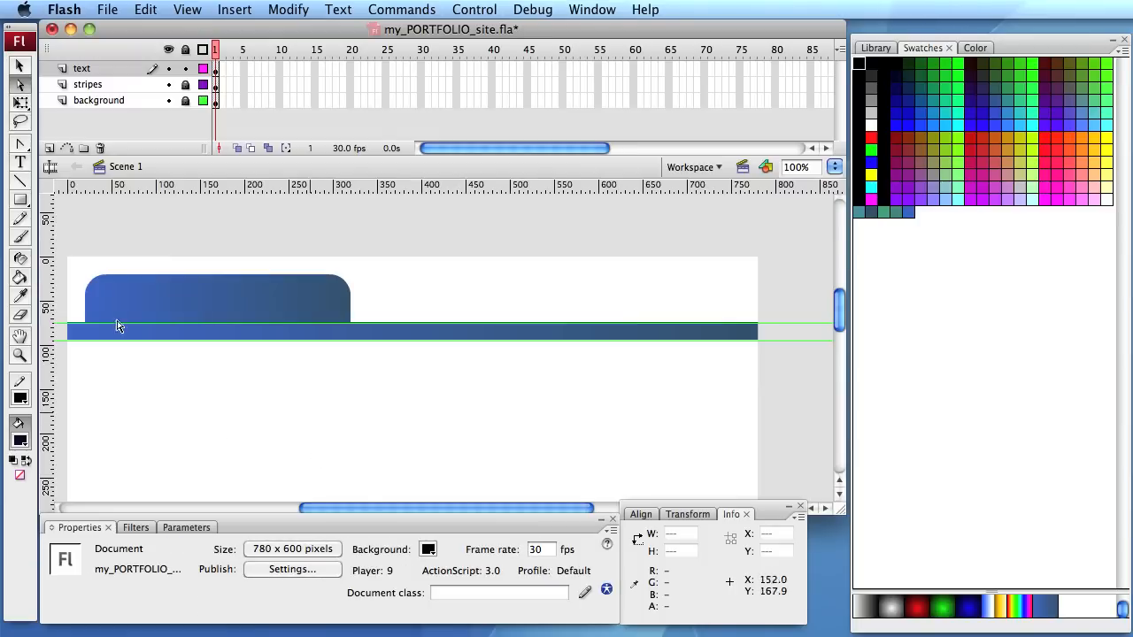
left_click(22, 163)
left_click_drag(384, 390, 697, 480)
type("Charlie Chaplin")
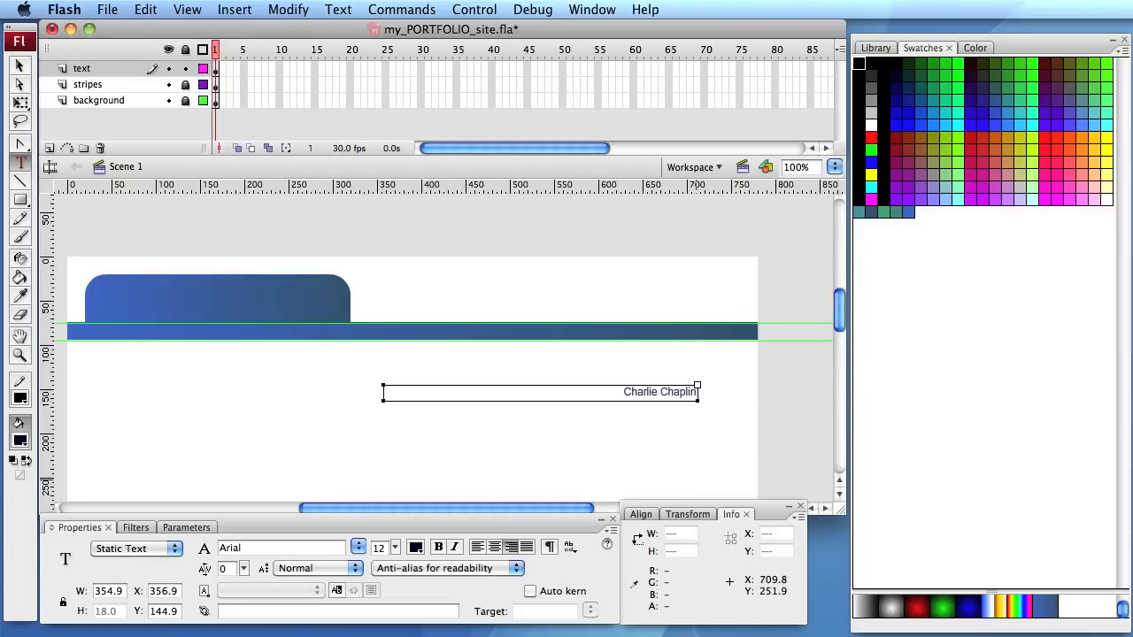
type(" Websi")
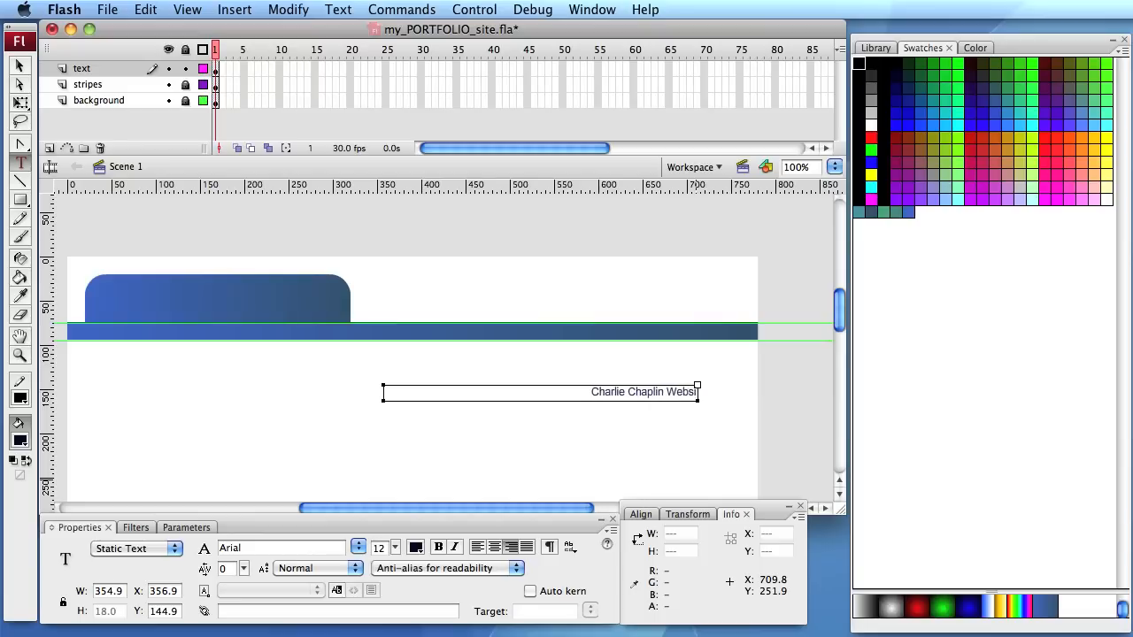
type("te")
- Add the contact e-mail address and the placeholder phone number as two more lines under the website title
key("Return")
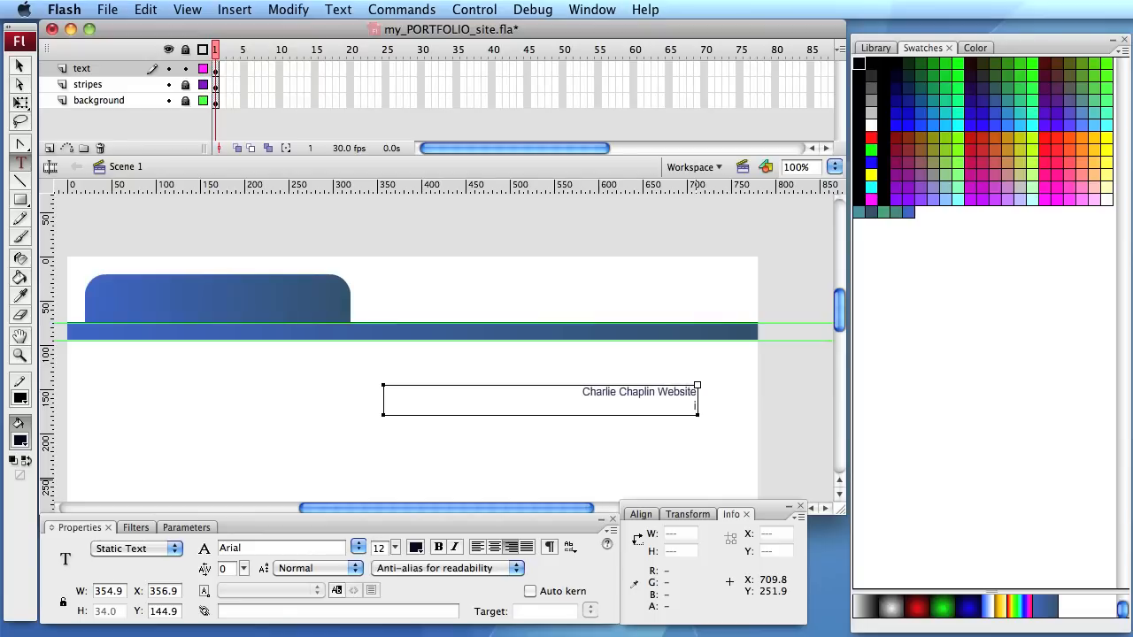
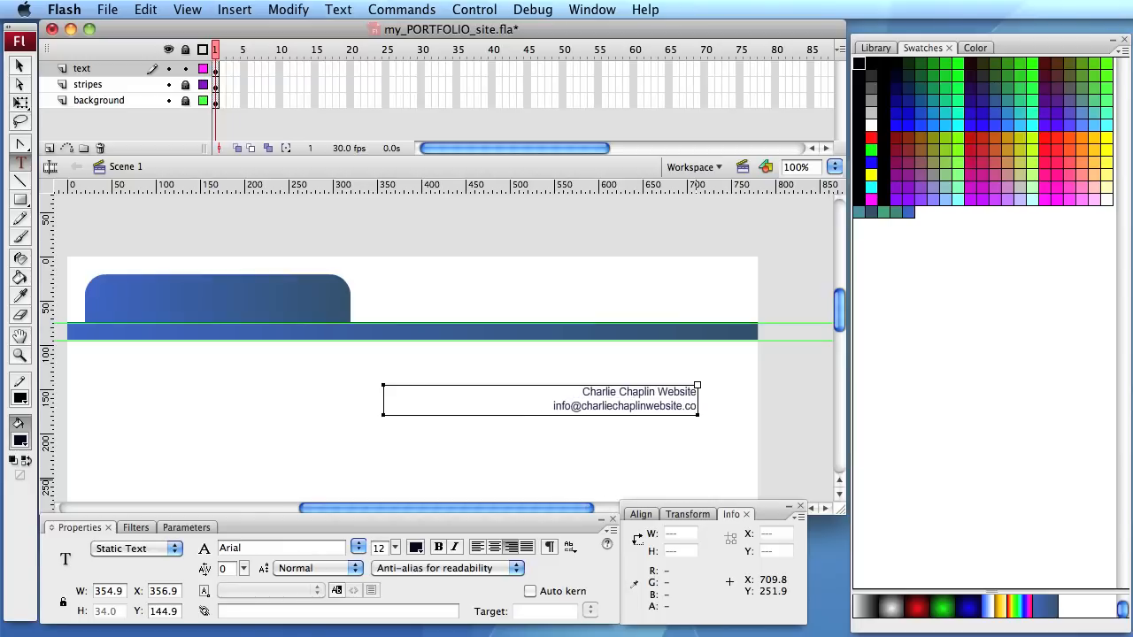
key("Return")
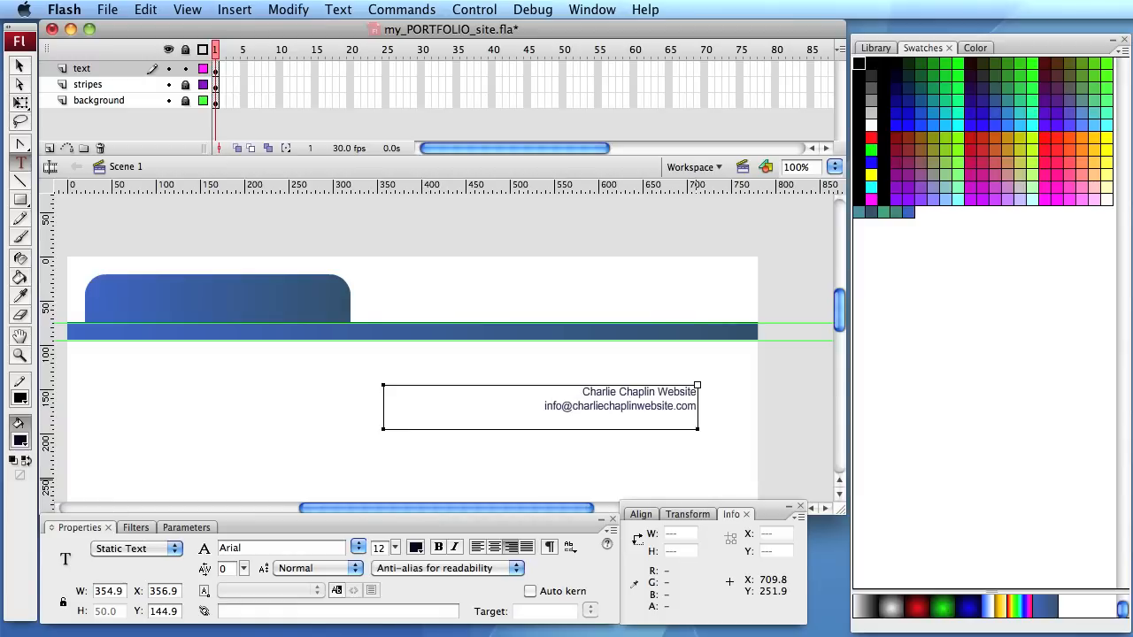
type("555-XXX-XXXX")
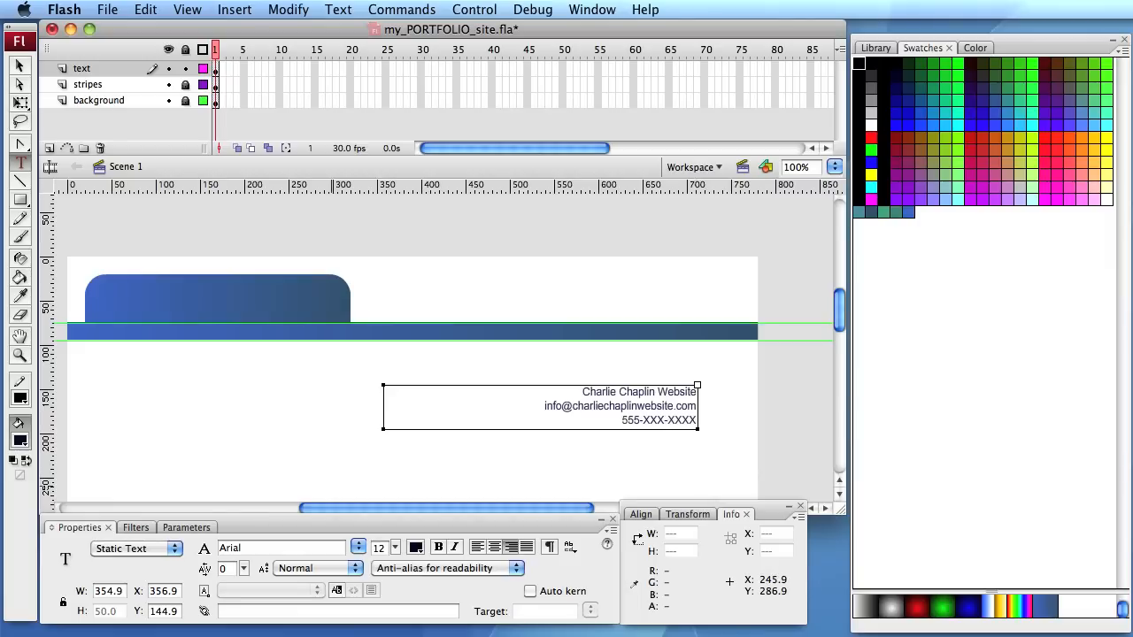
- Set the contact block's letter spacing to 2 and move the block into the header's upper-right area, to about X 411.9 and Y 11
left_click_drag(582, 392, 739, 427)
left_click(244, 568)
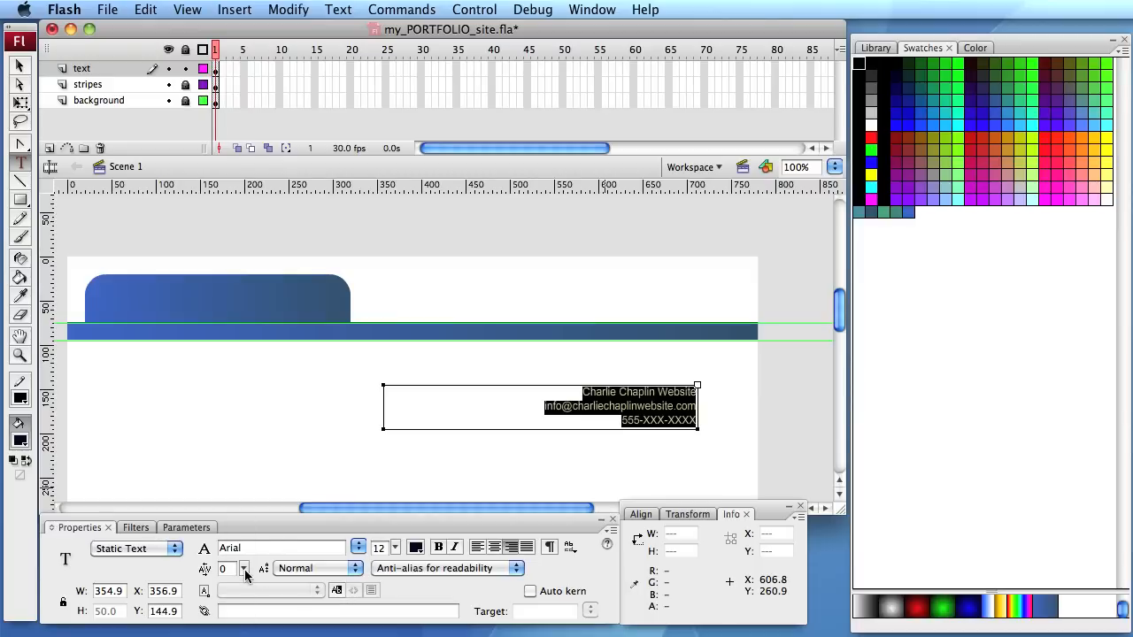
left_click_drag(246, 573, 245, 574)
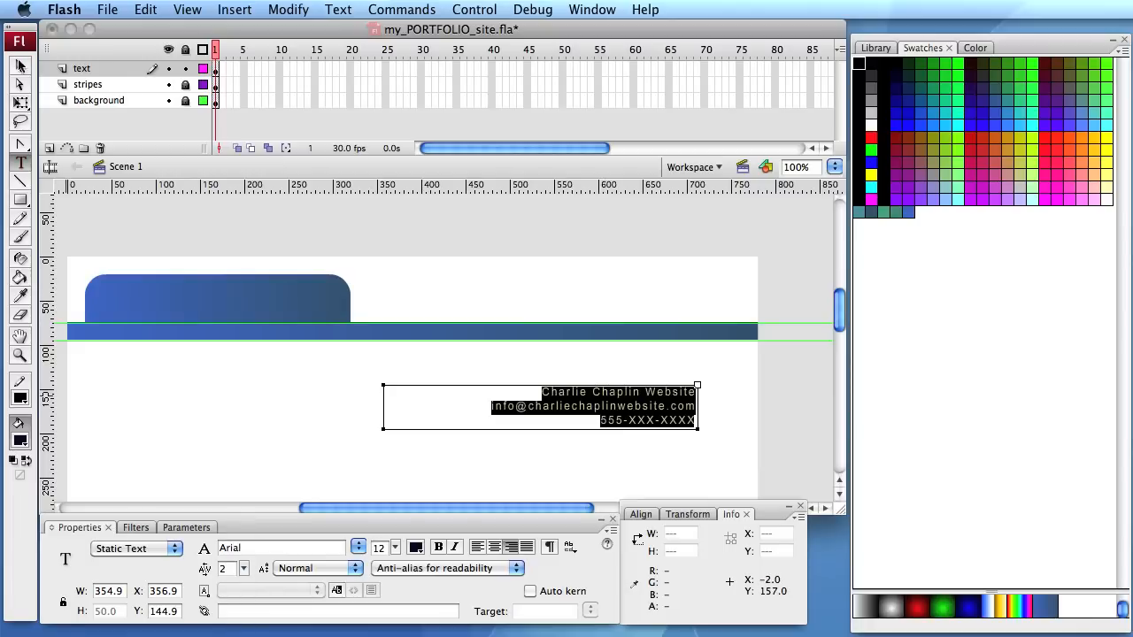
left_click(19, 66)
left_click_drag(670, 410, 717, 292)
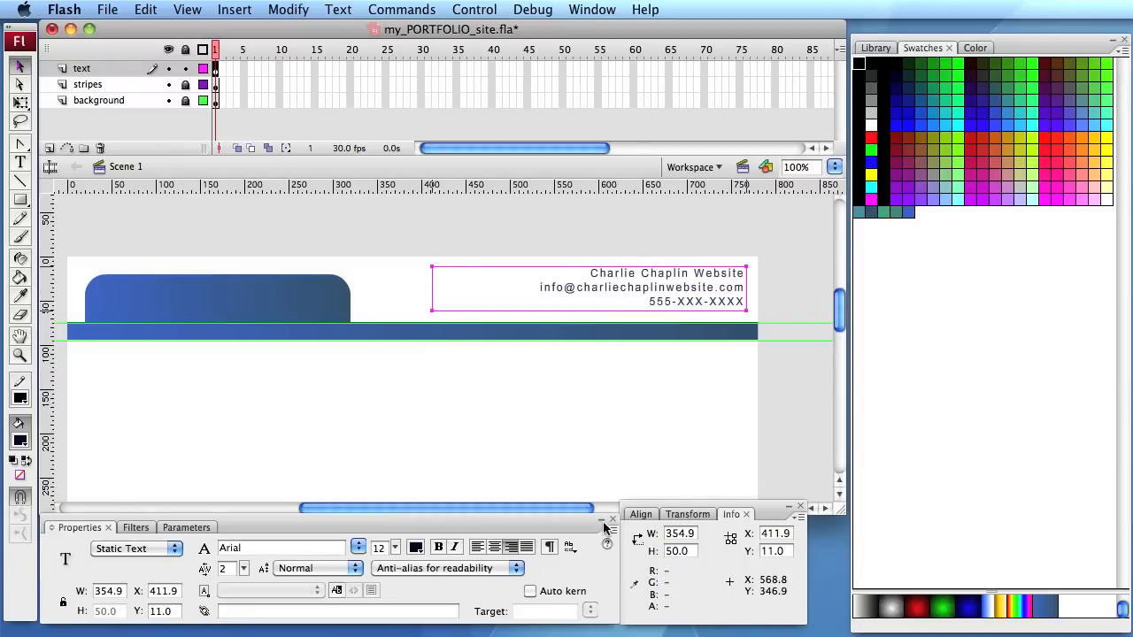
- Link the e-mail line of the contact block to a "mailto:" URL with the contact e-mail address, and save the file
key("t")
left_click(575, 294)
left_click_drag(531, 288, 759, 285)
key("super+c")
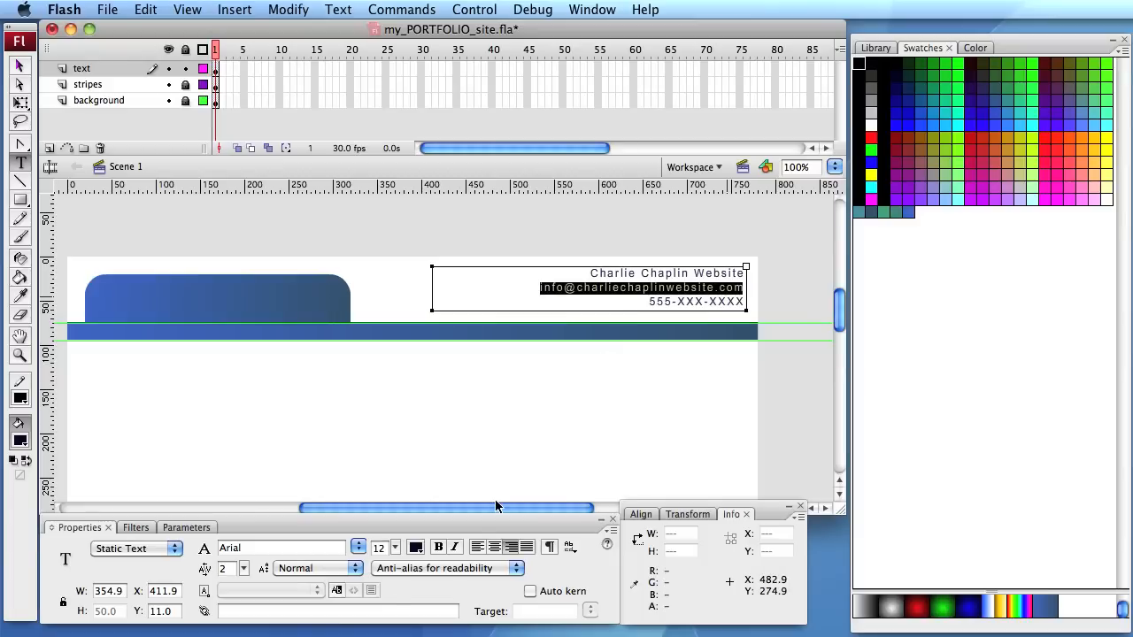
left_click(206, 611)
left_click(223, 611)
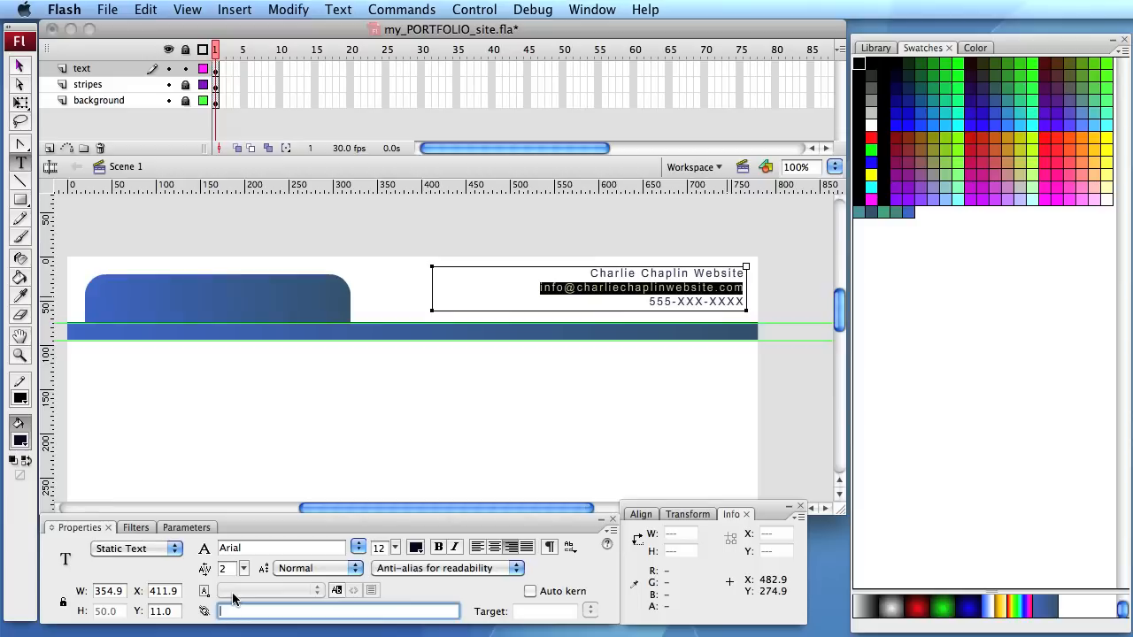
type("mailto")
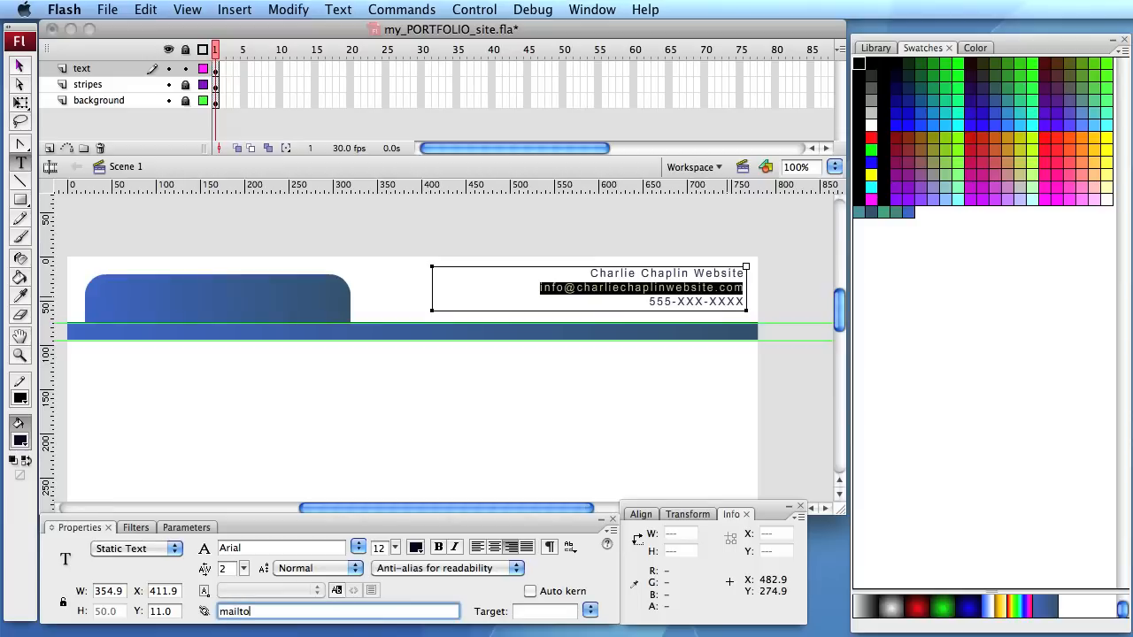
type(":")
key("super+v")
key("Return")
key("super+s")
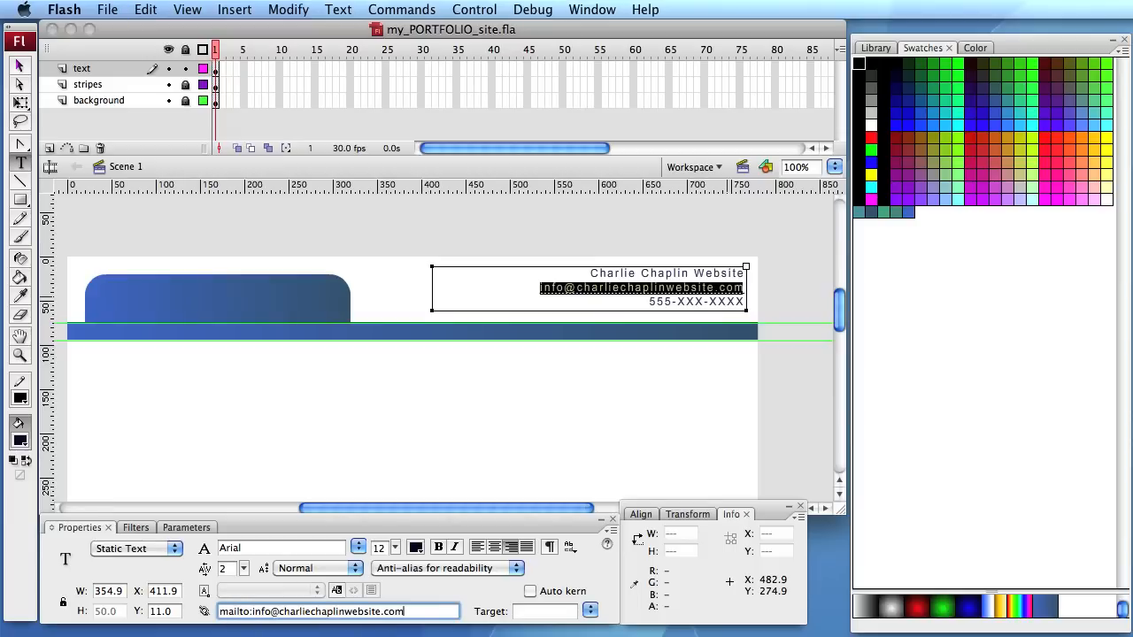
- Test the movie, compare its contact block with the one on the stage, and close the preview
key("super+Return")
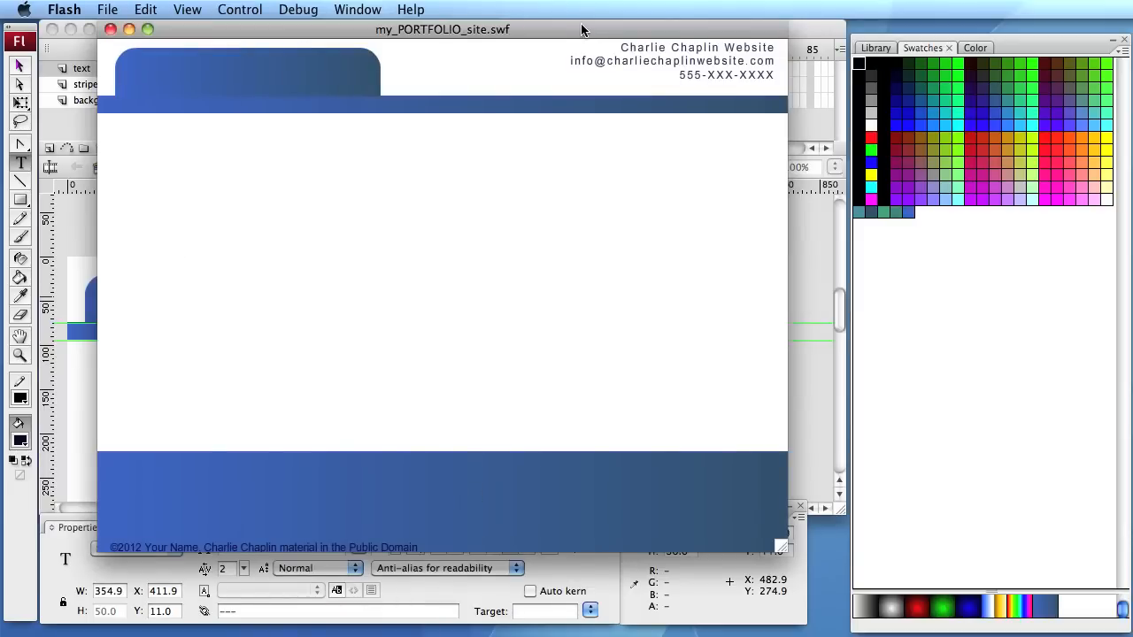
left_click_drag(582, 29, 593, 165)
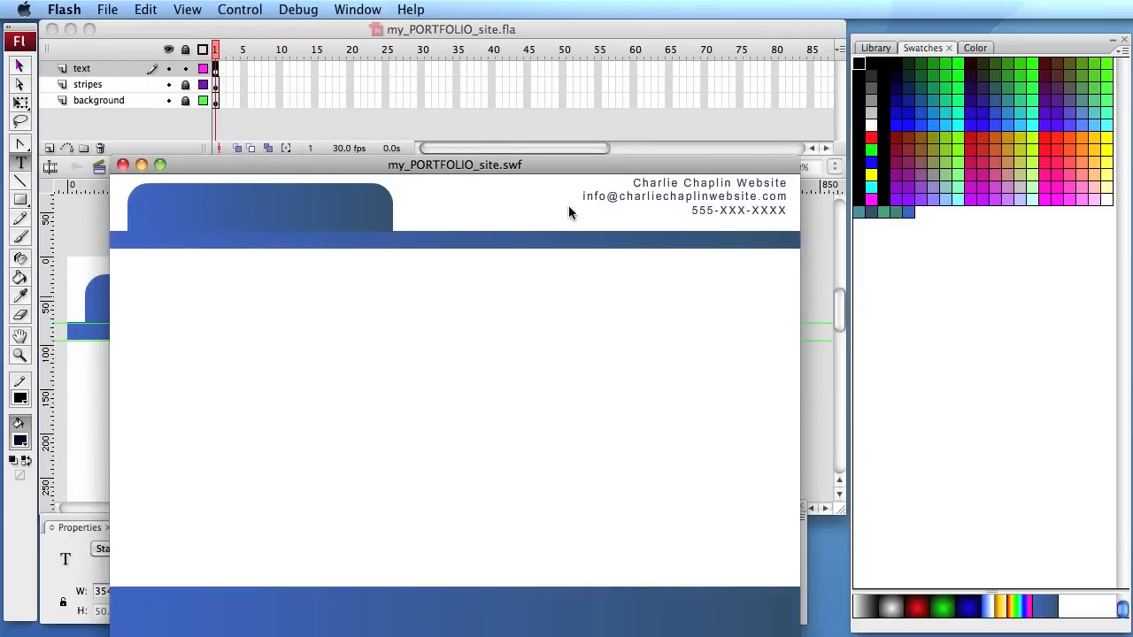
left_click_drag(471, 163, 460, 392)
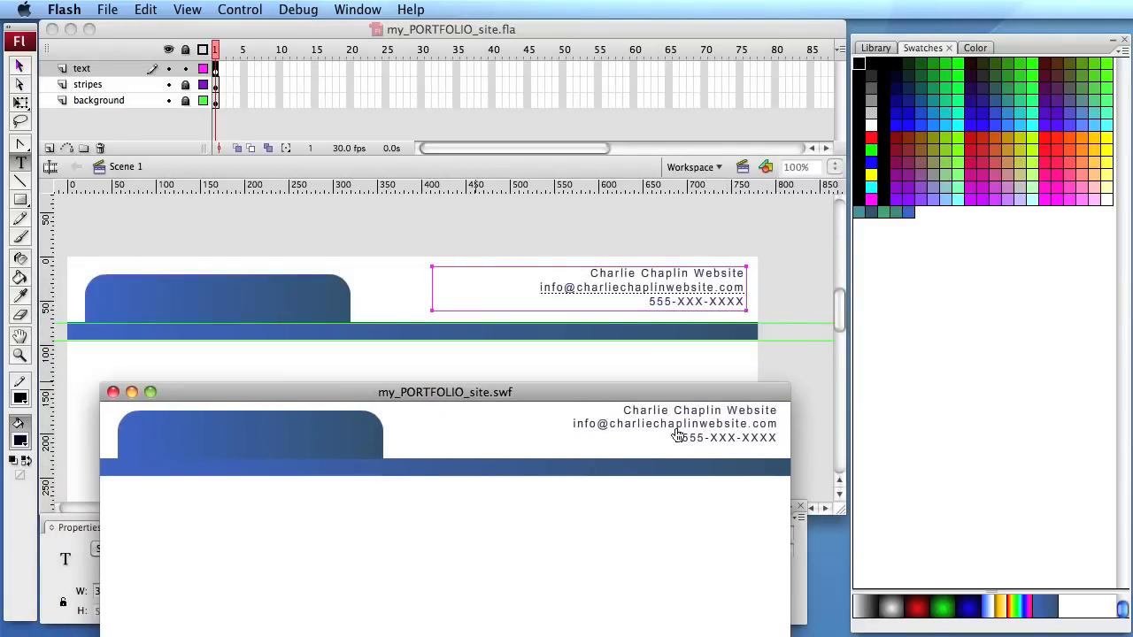
left_click(114, 392)
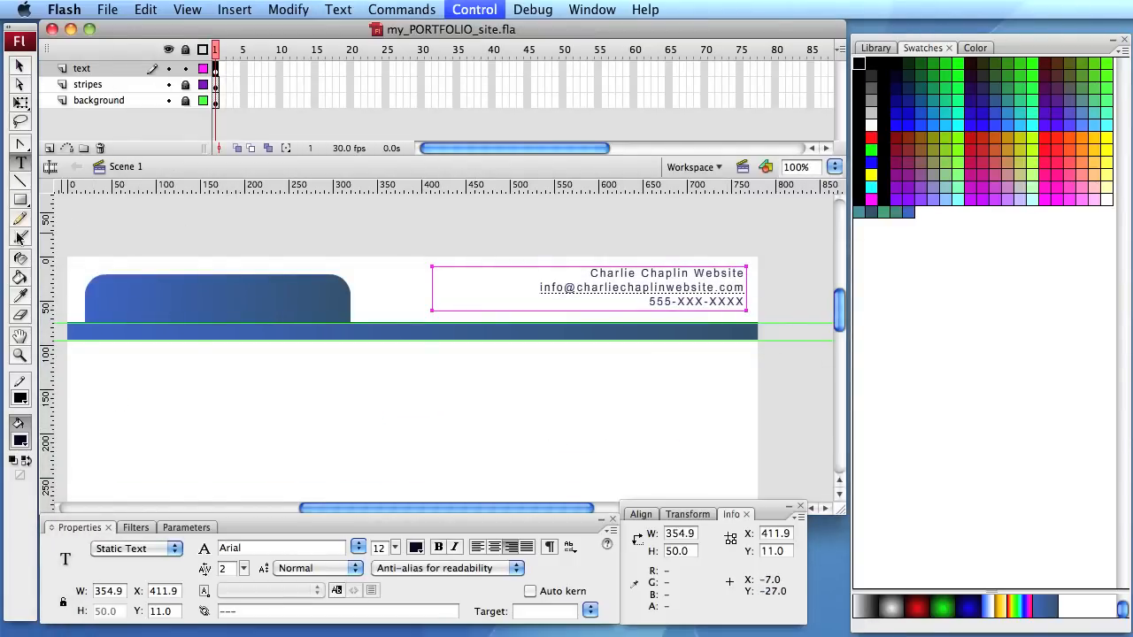
- Draw a horizontal line about 230 px long beneath the e-mail address as an underline, with stroke color #000033
left_click(19, 354)
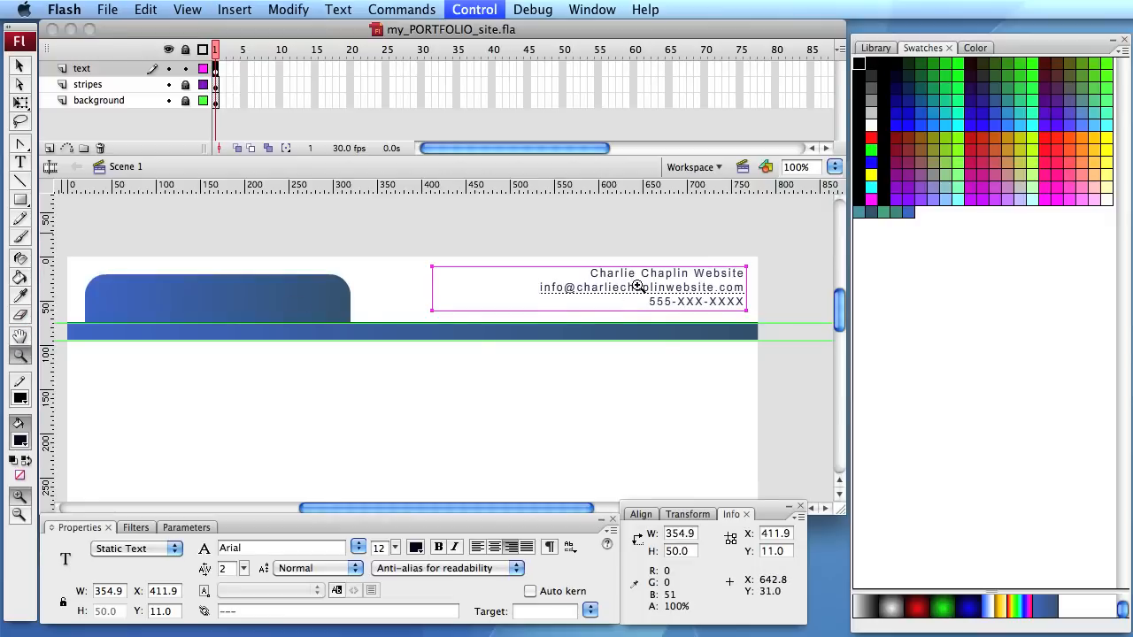
left_click(615, 290)
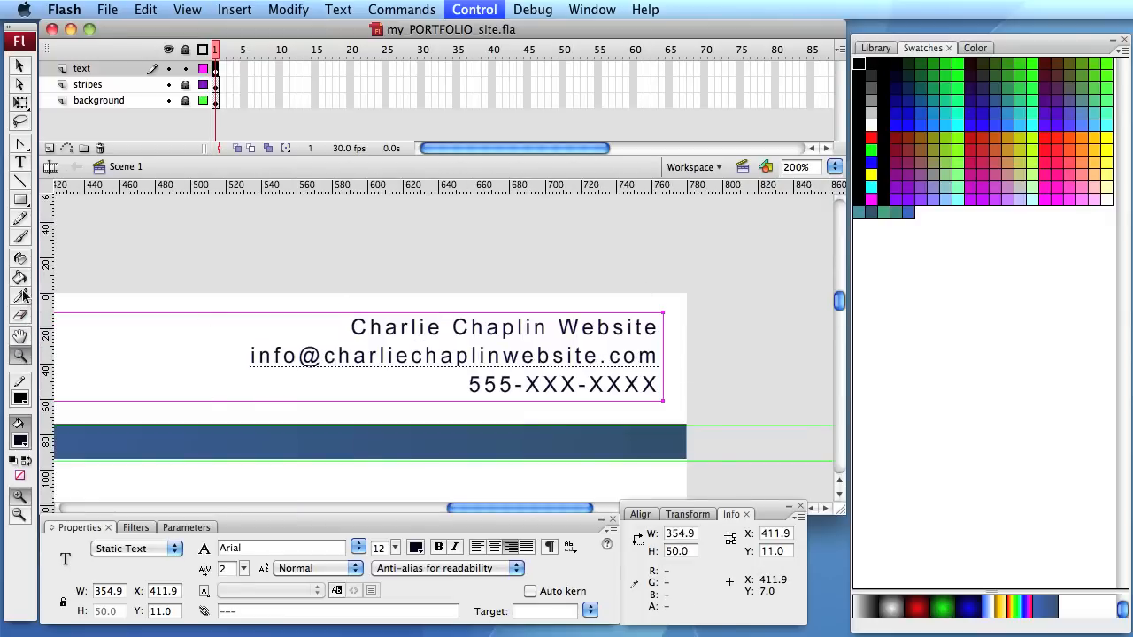
left_click(20, 180)
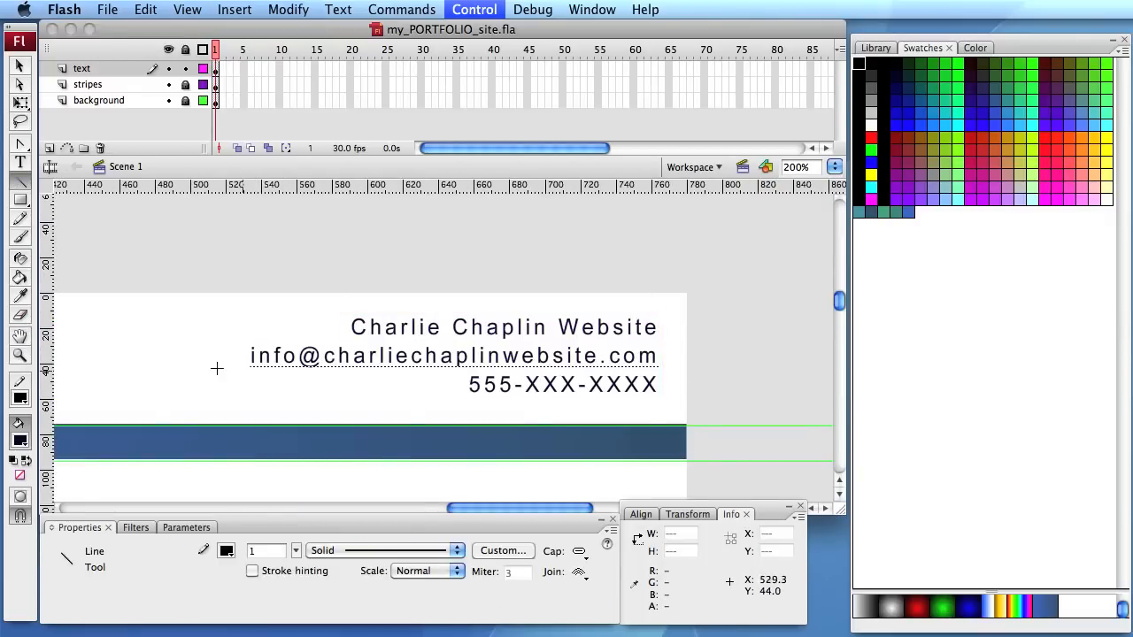
left_click(20, 398)
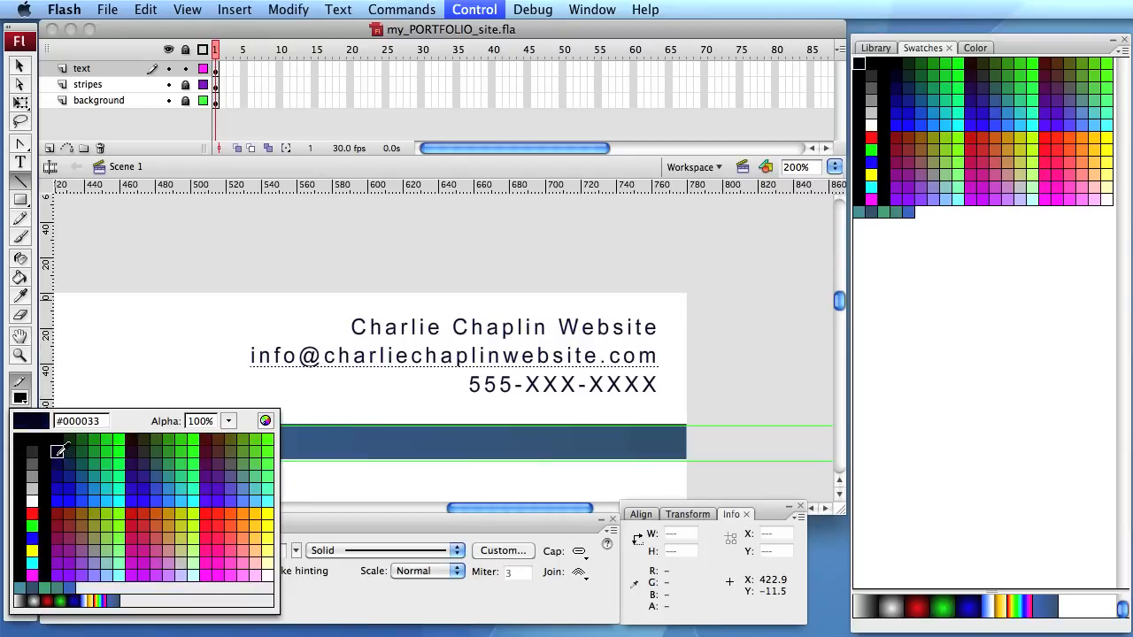
left_click(57, 452)
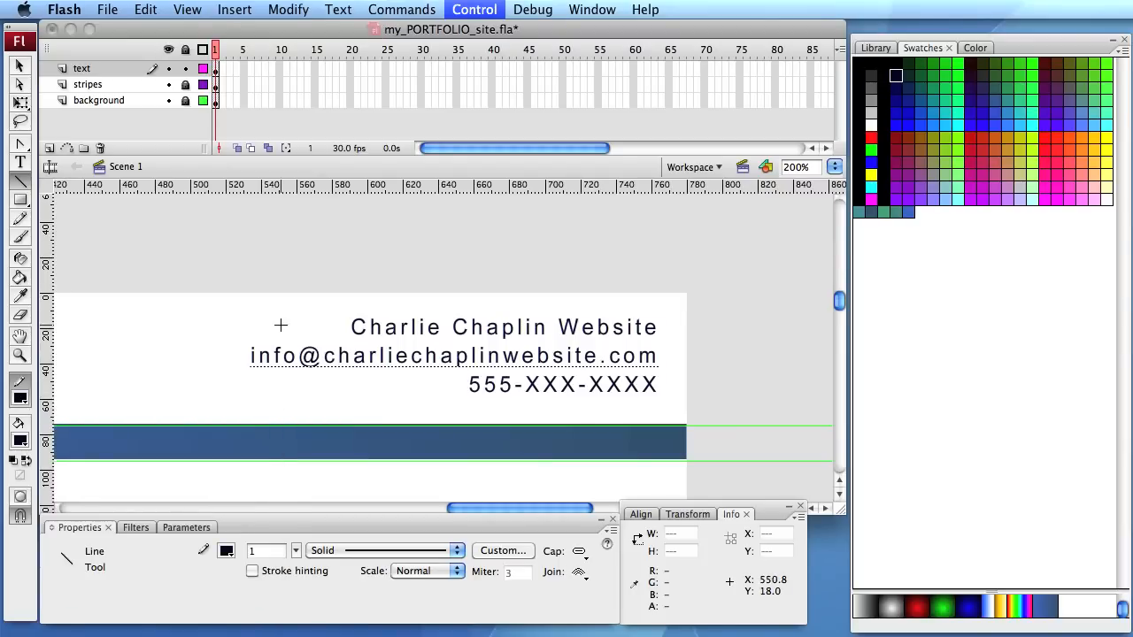
left_click_drag(251, 366, 658, 371)
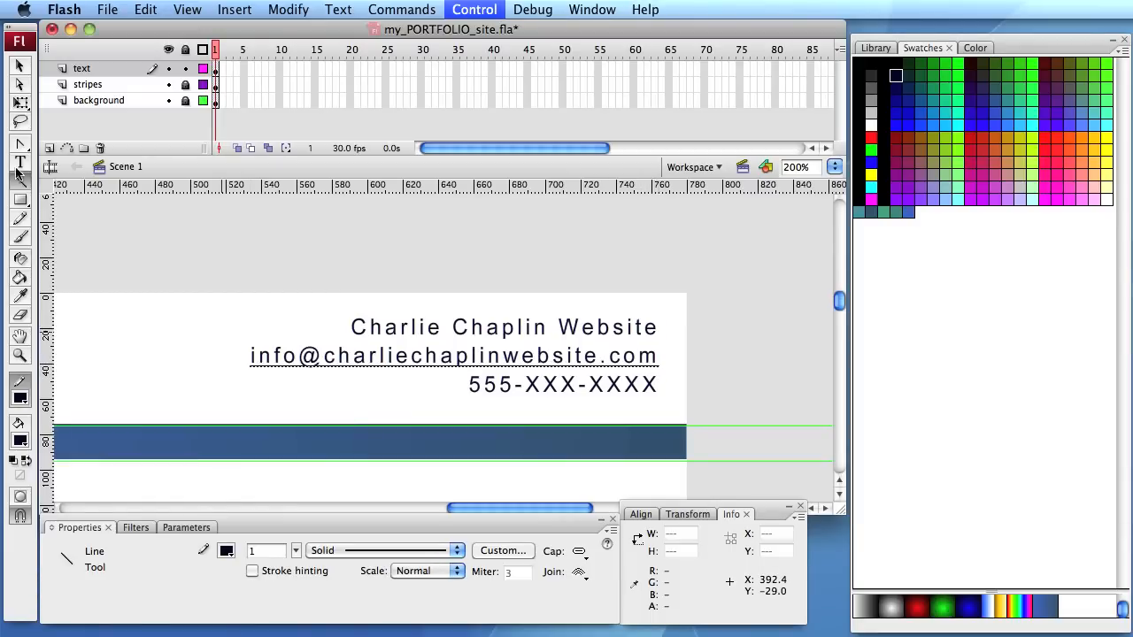
- Set the stroke height of the line under the e-mail address to 2
left_click(23, 67)
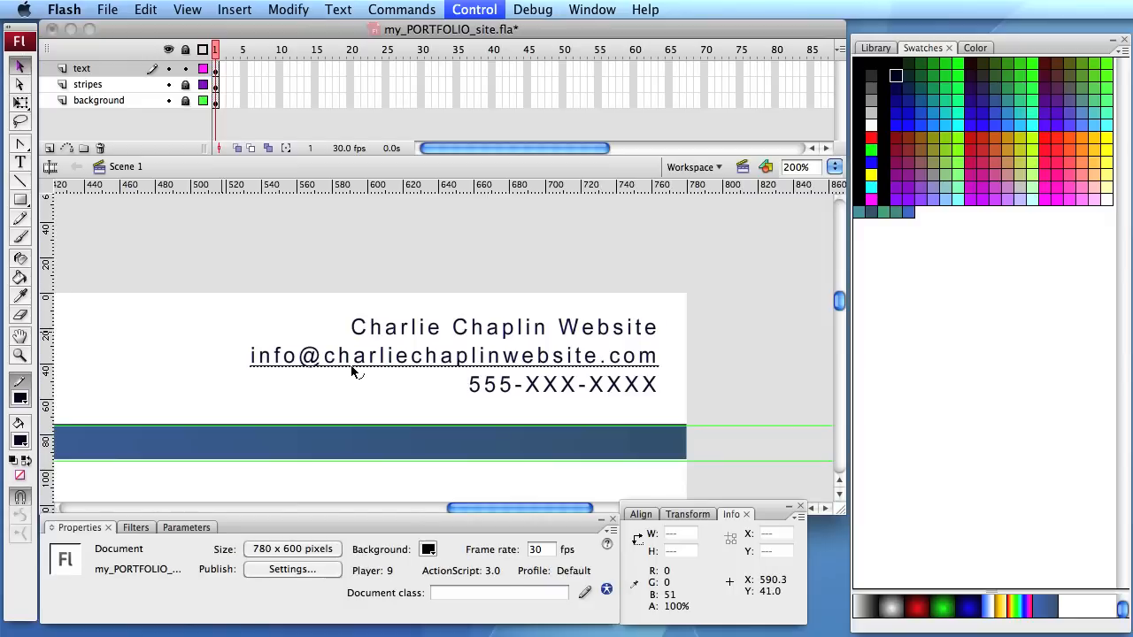
left_click(353, 367)
left_click(259, 552)
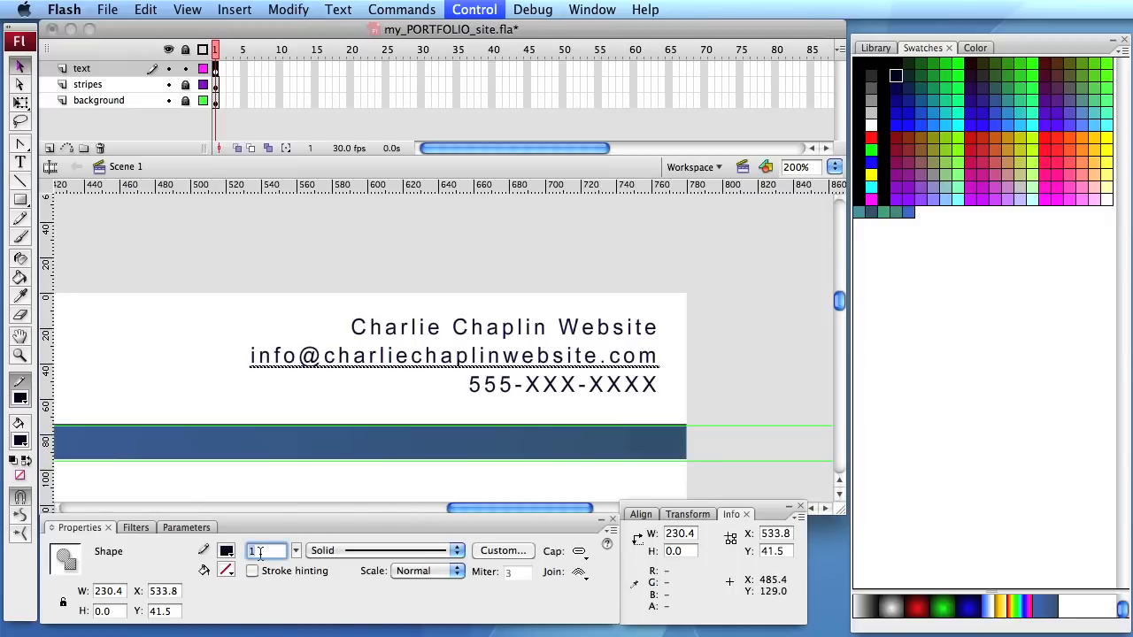
type("2")
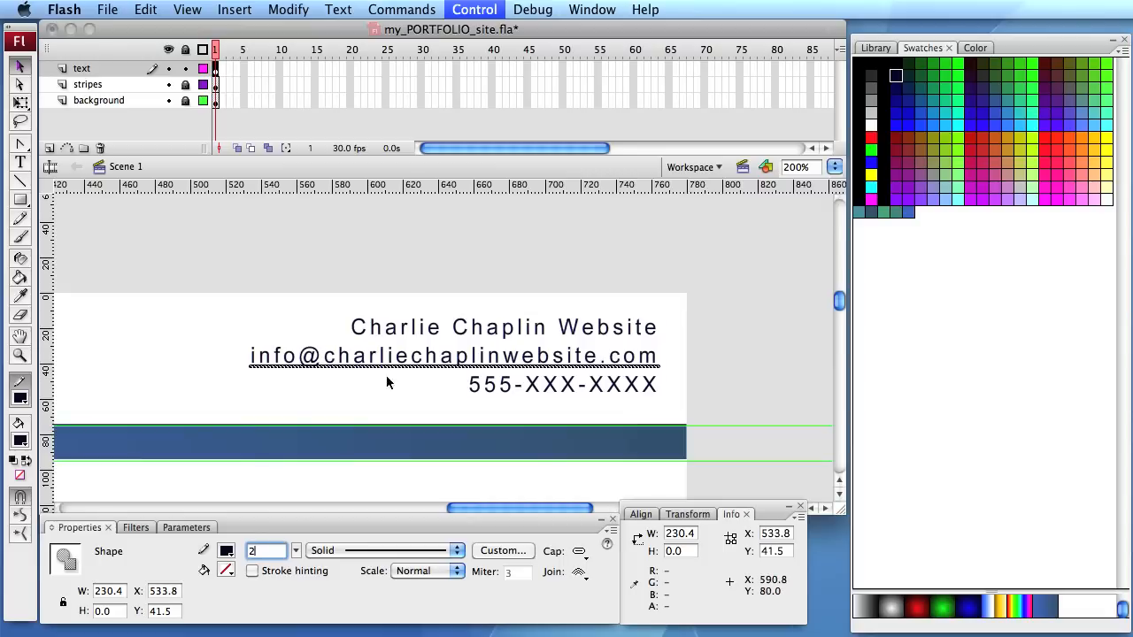
- Test the movie to check the thickness of the e-mail underline, and close the preview
left_click(761, 291)
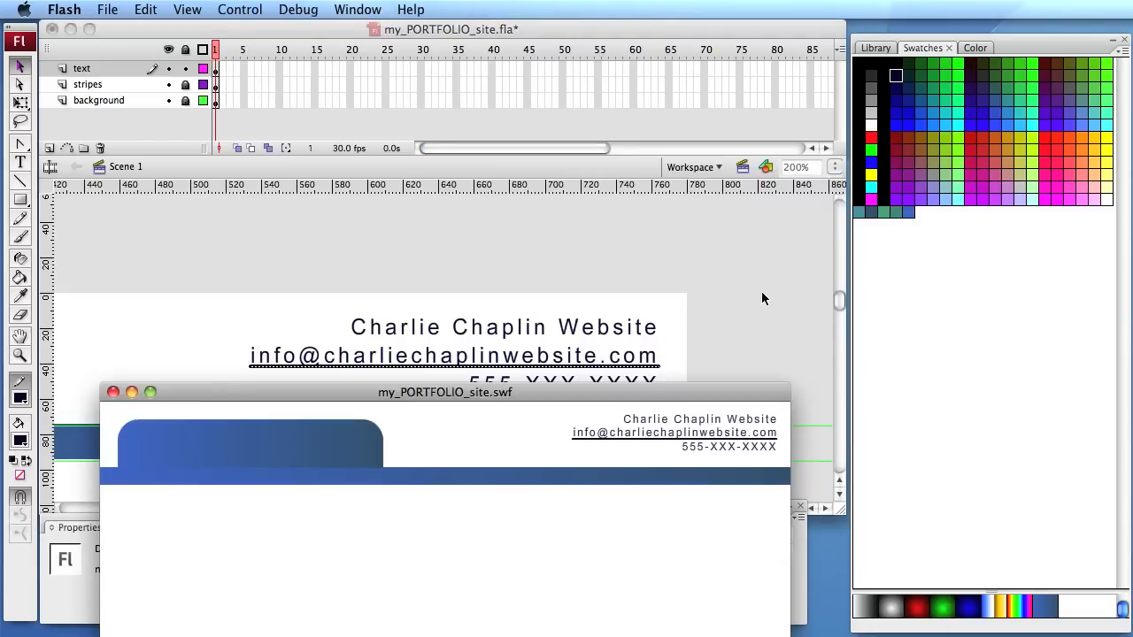
left_click_drag(568, 402, 569, 194)
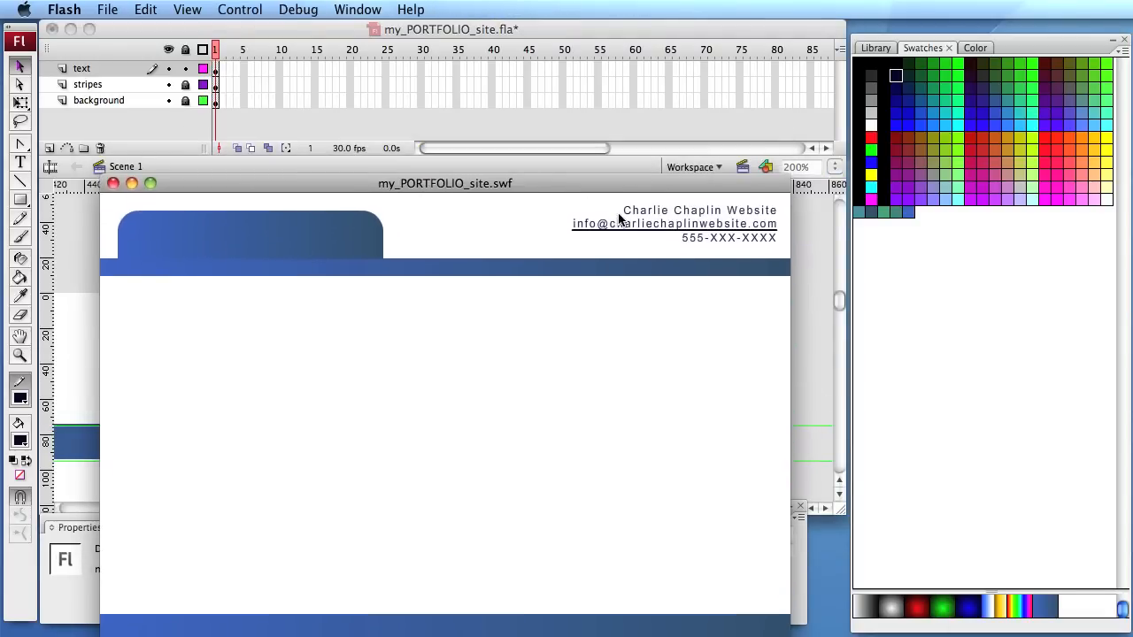
left_click(113, 183)
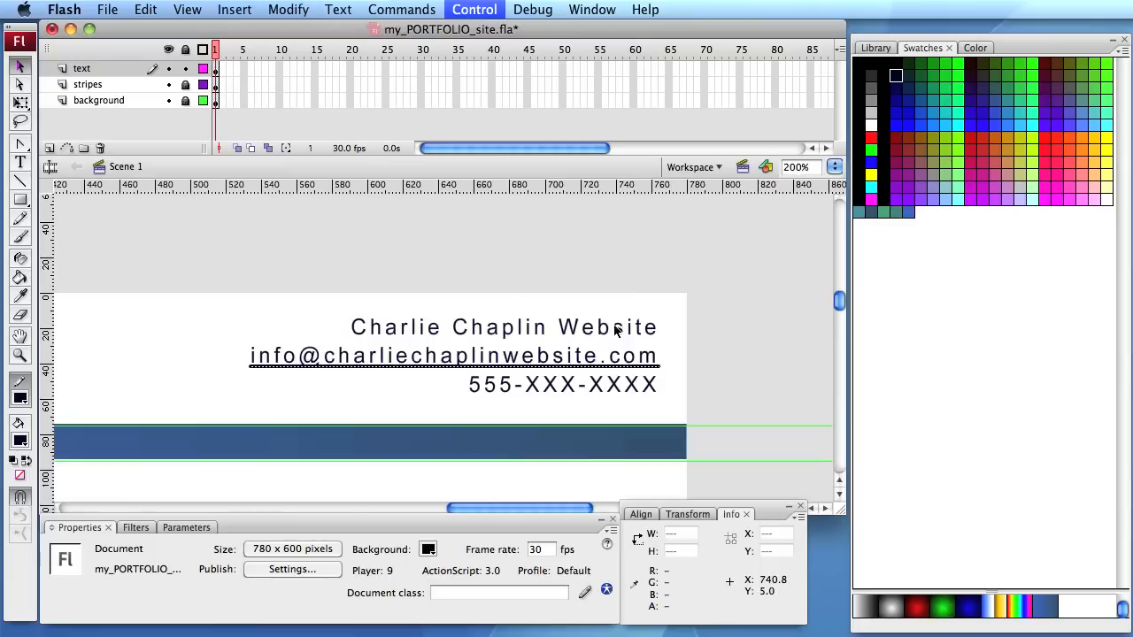
- Set the e-mail underline's stroke height to 1 and test the movie again
left_click(491, 367)
left_click(262, 552)
type("2")
key("BackSpace")
type("1")
key("Return")
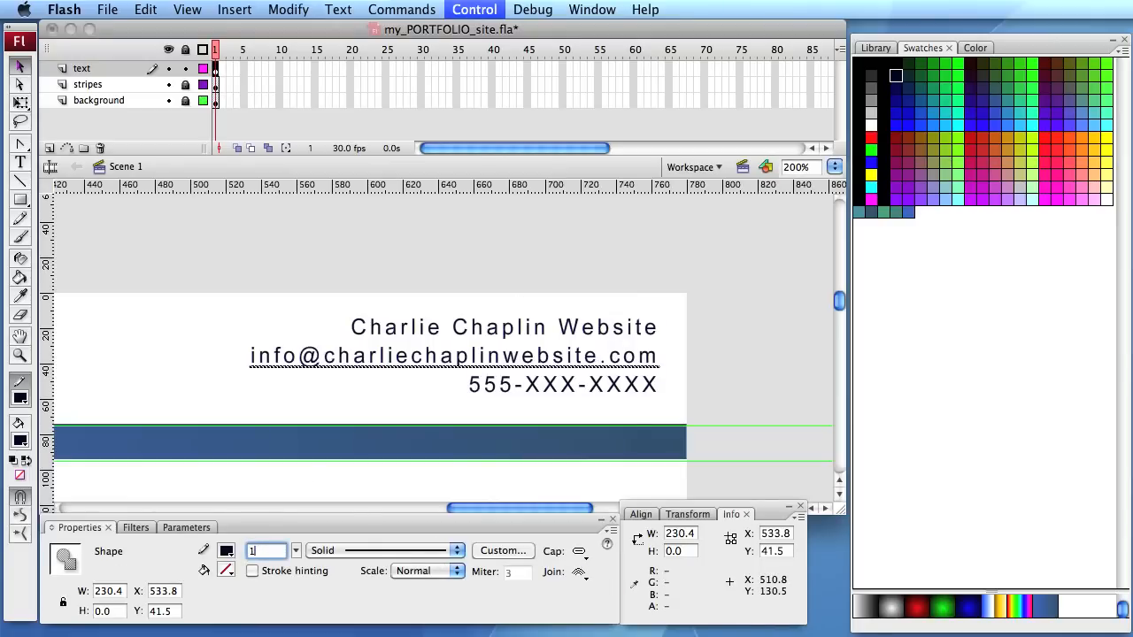
key("super+Return")
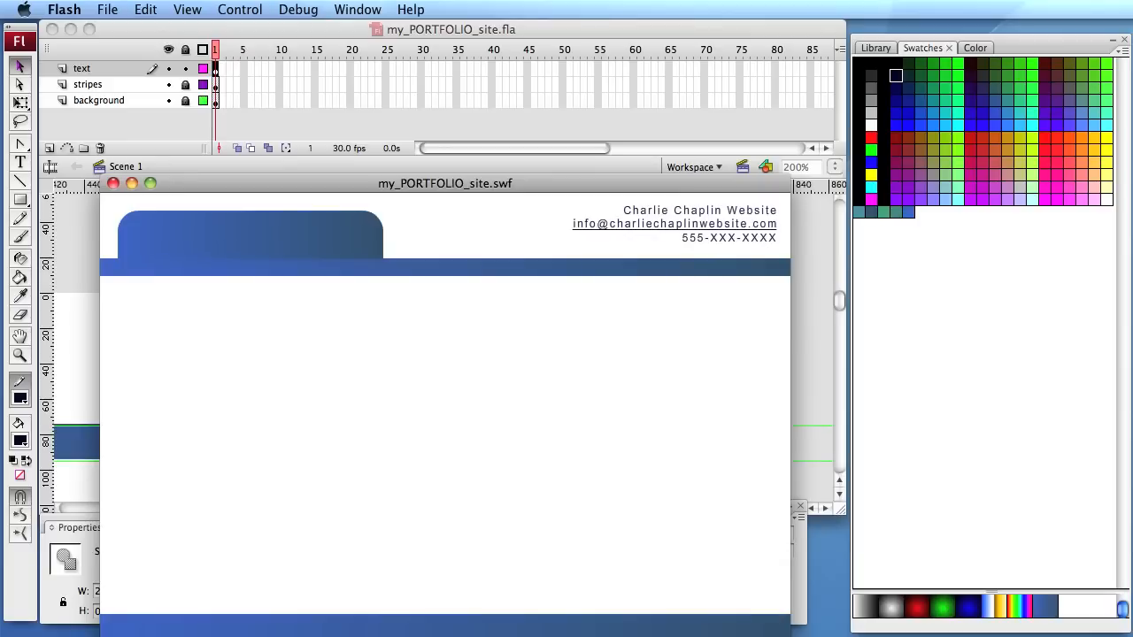